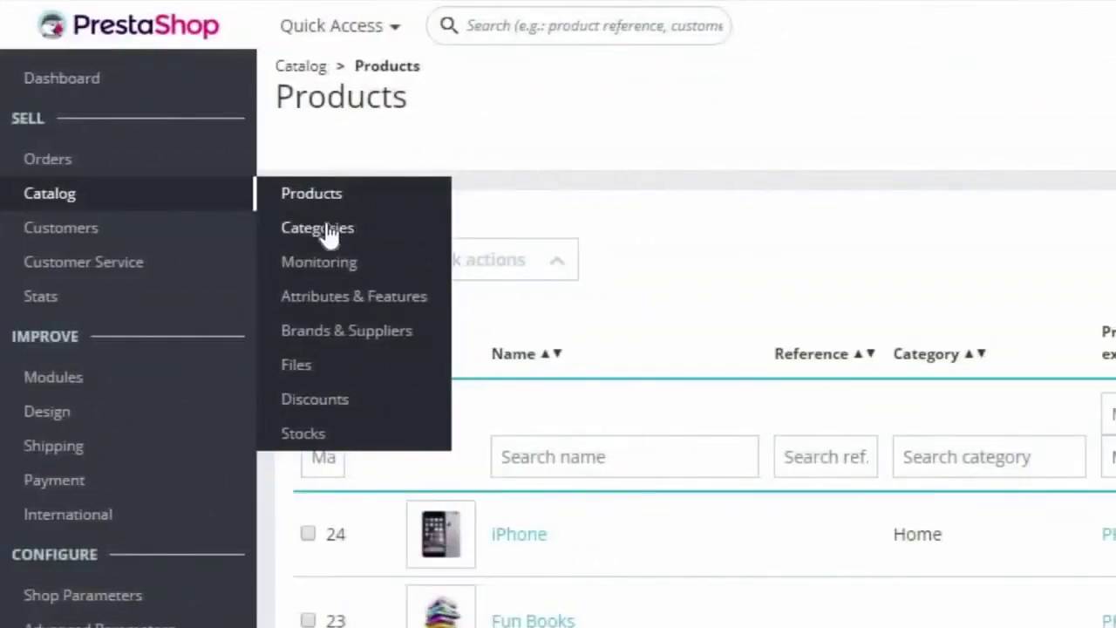
pyautogui.click(320, 224)
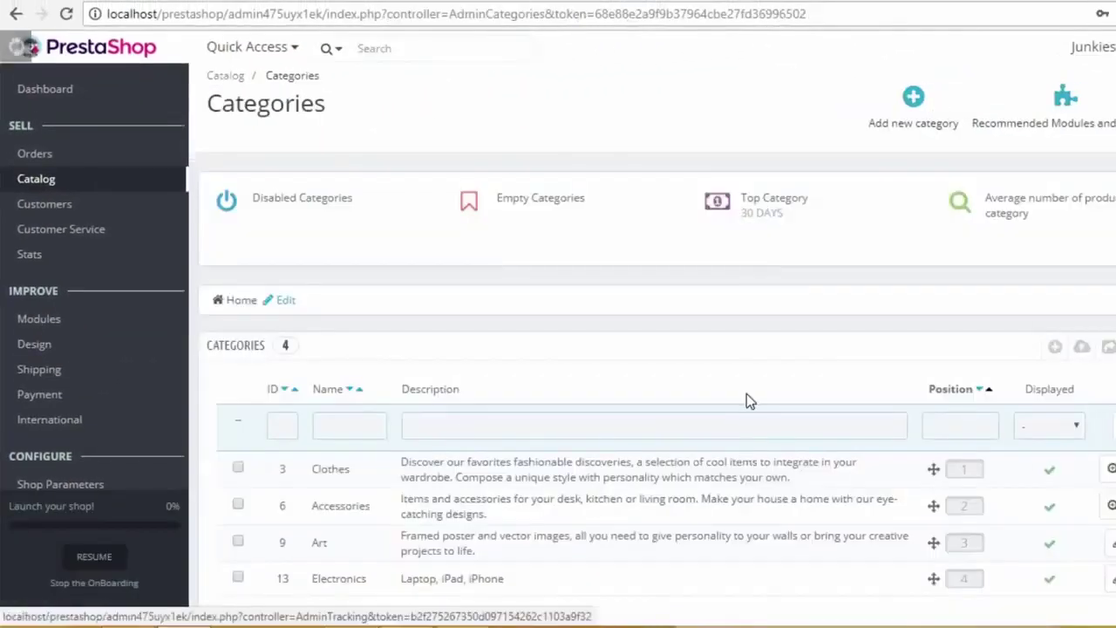
pyautogui.scroll(-2, 746, 393)
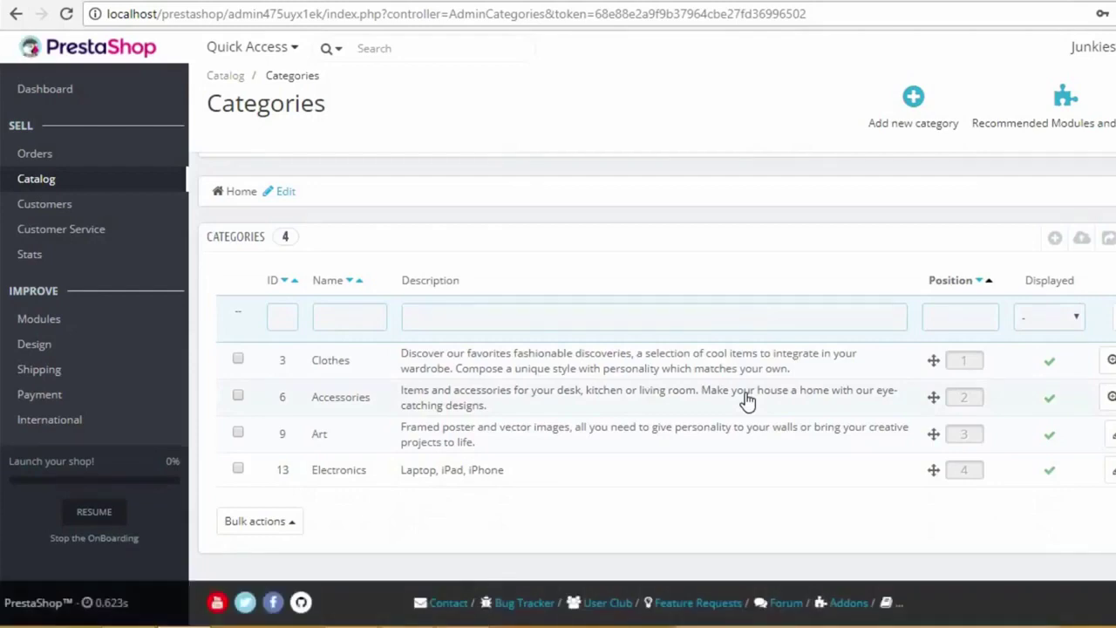
pyautogui.scroll(2, 453, 322)
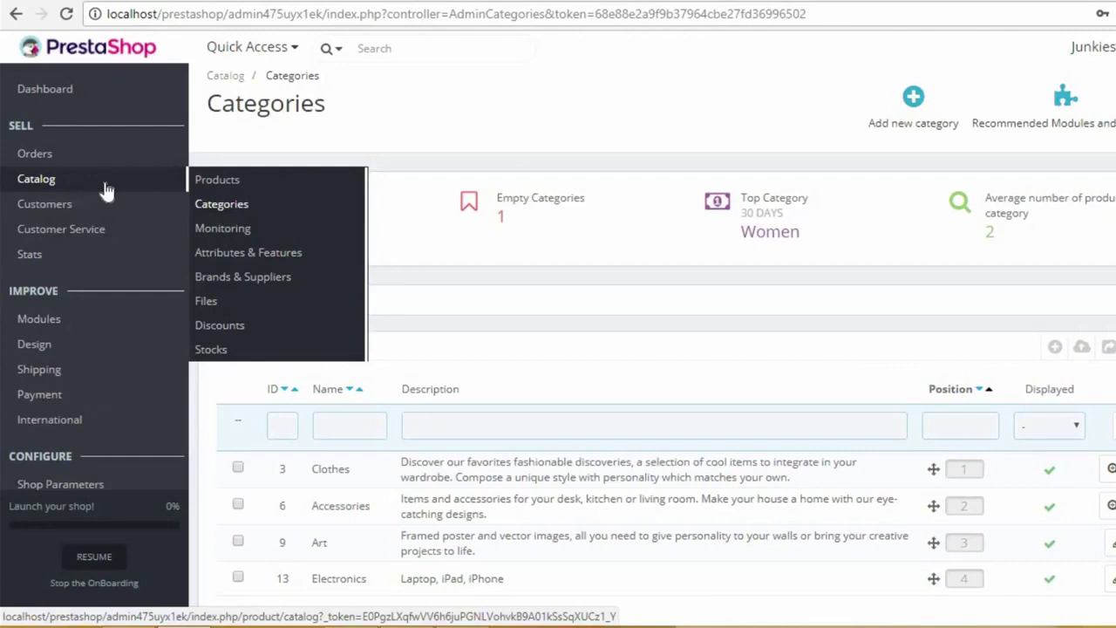
pyautogui.click(216, 183)
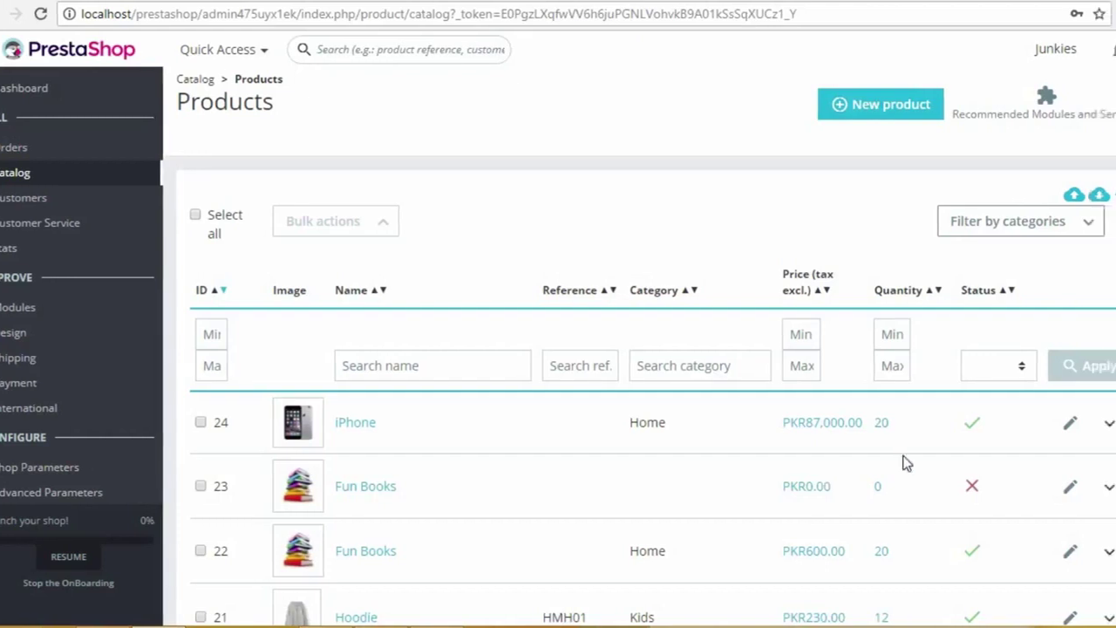
pyautogui.hscroll(3, 904, 462)
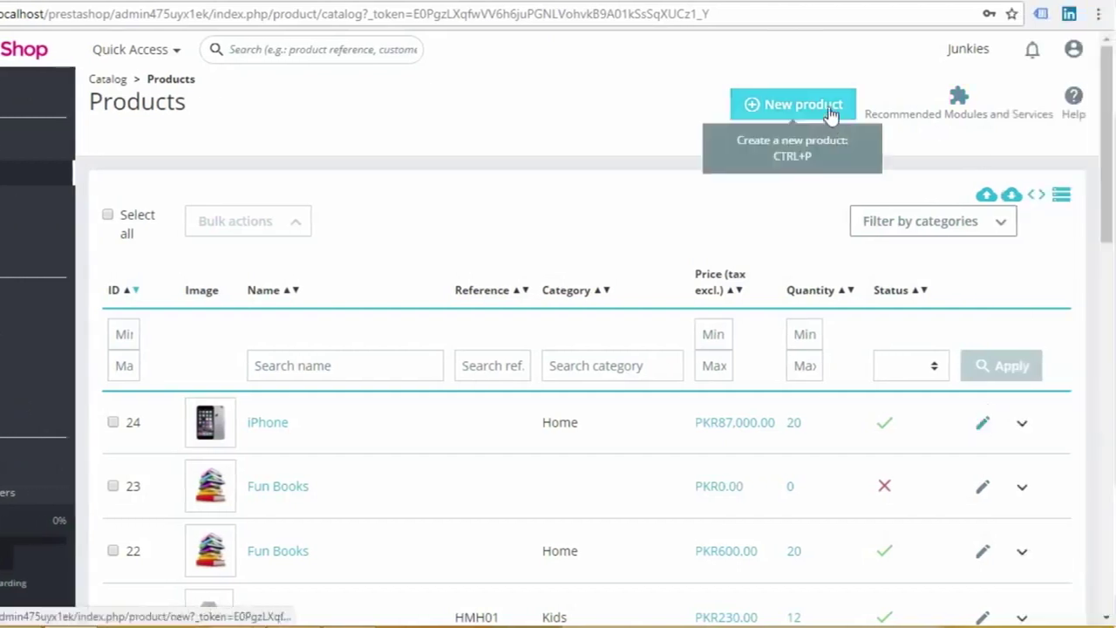
# Create a new product named Samsung
pyautogui.click(828, 109)
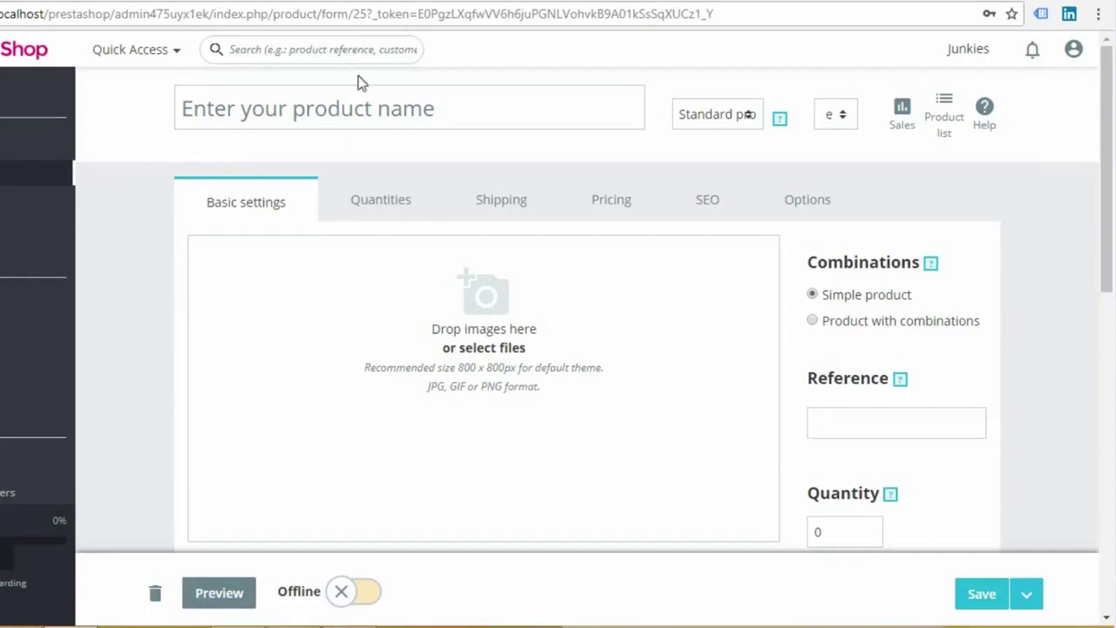
pyautogui.click(379, 109)
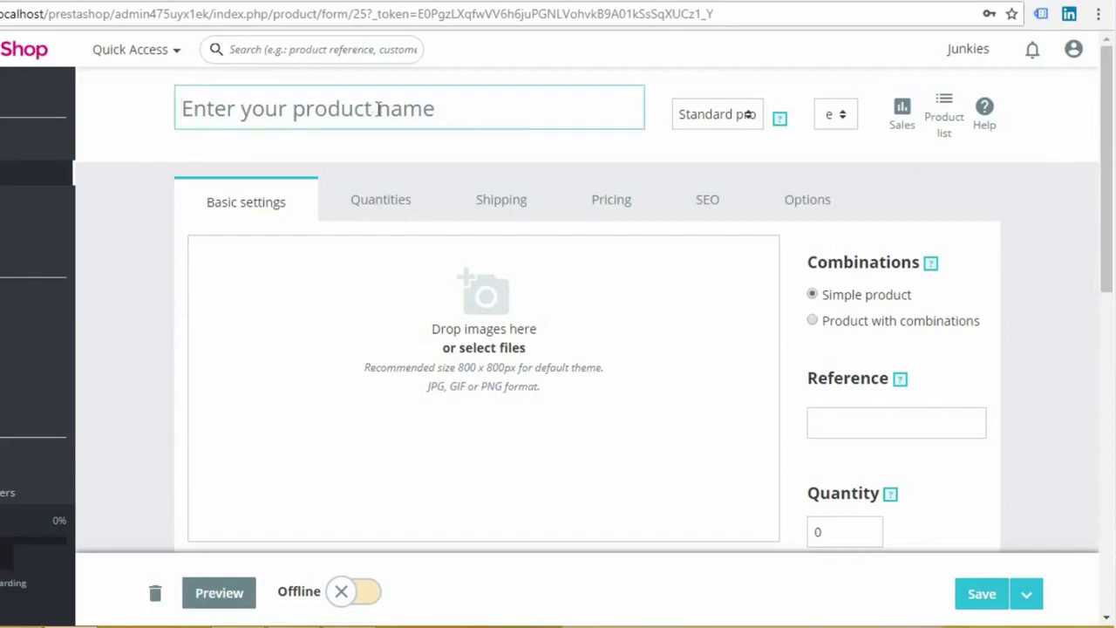
pyautogui.write('Samsung')
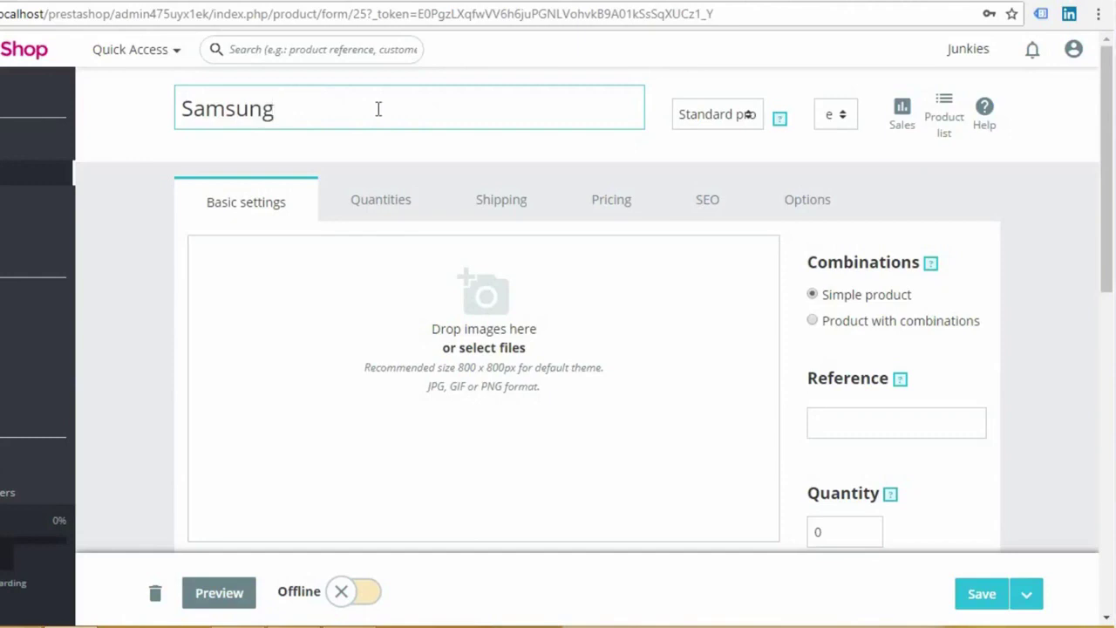
# Upload three product images: the blue mobile phone, iPhone and iPhone-1 pictures
pyautogui.click(482, 313)
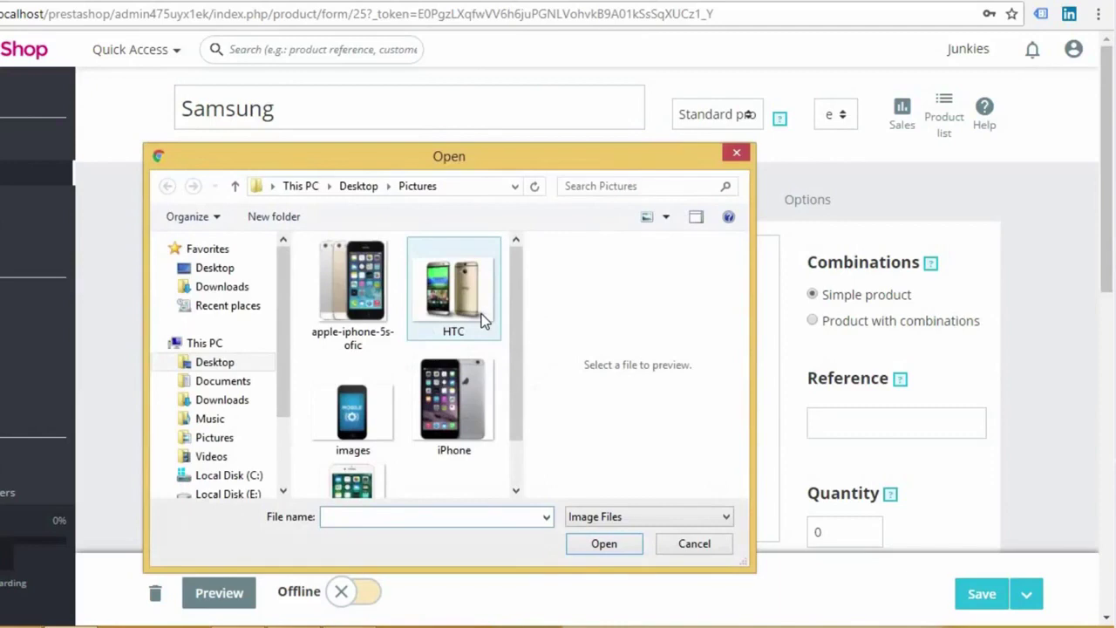
pyautogui.click(397, 394)
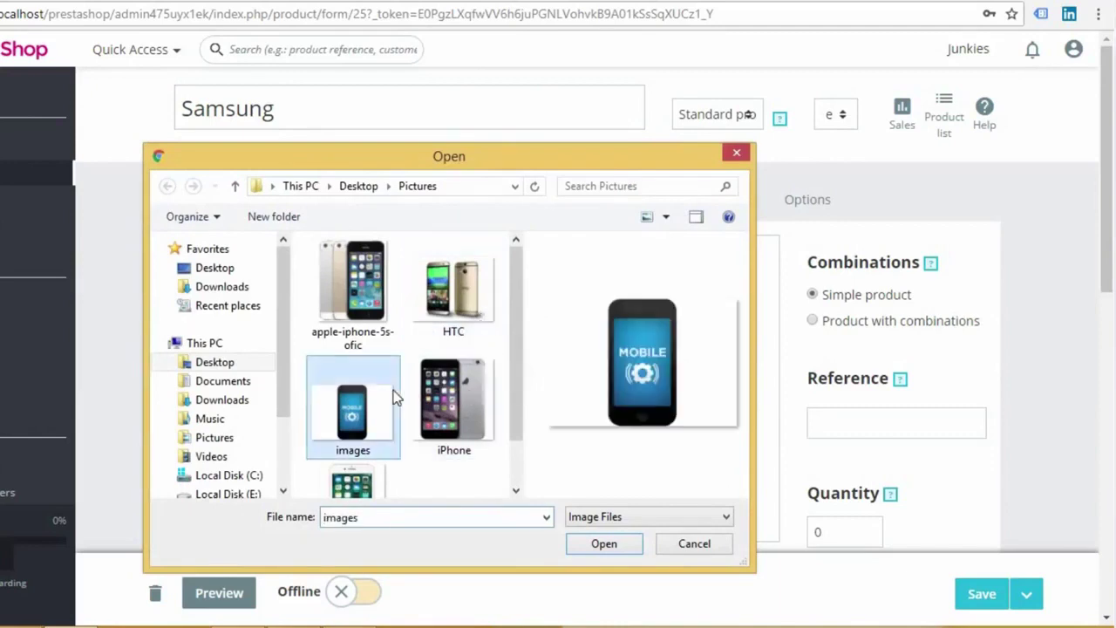
pyautogui.click(608, 543)
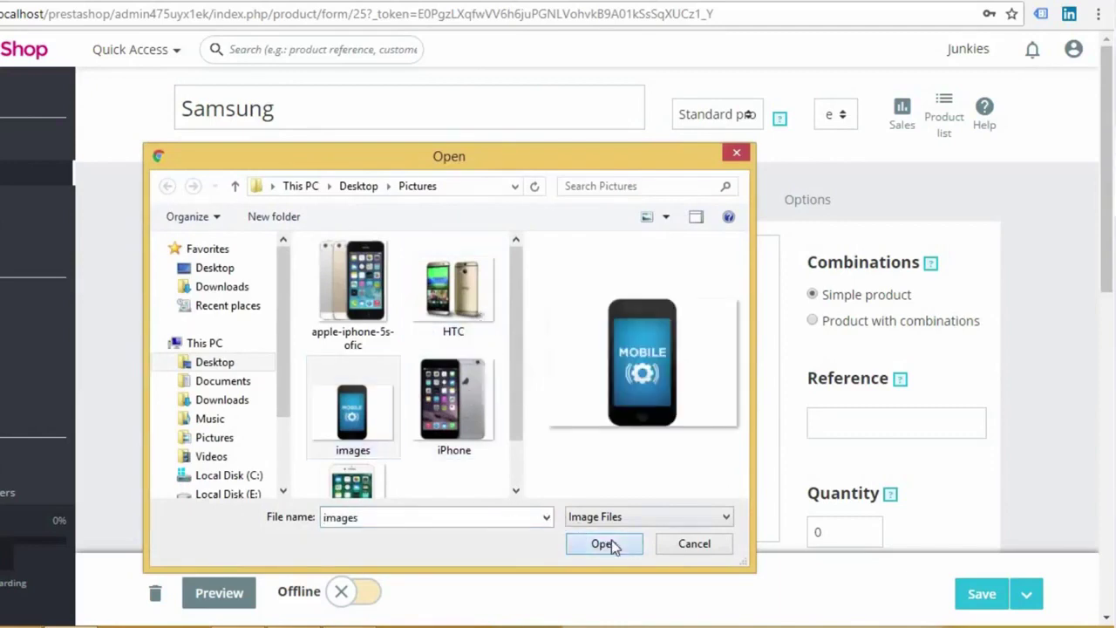
pyautogui.click(288, 312)
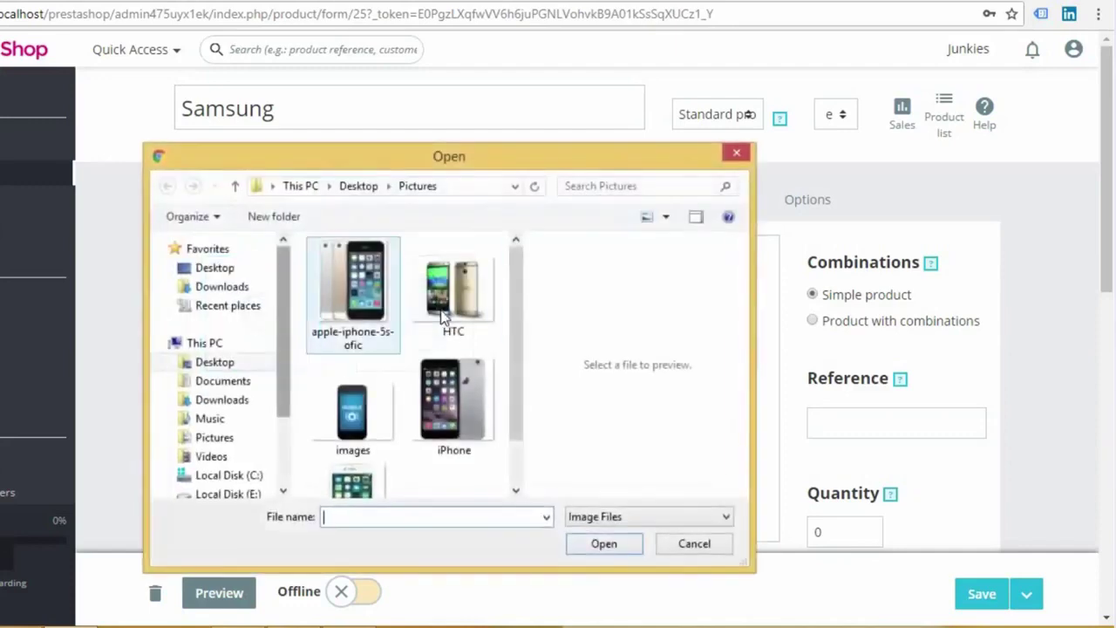
pyautogui.click(464, 391)
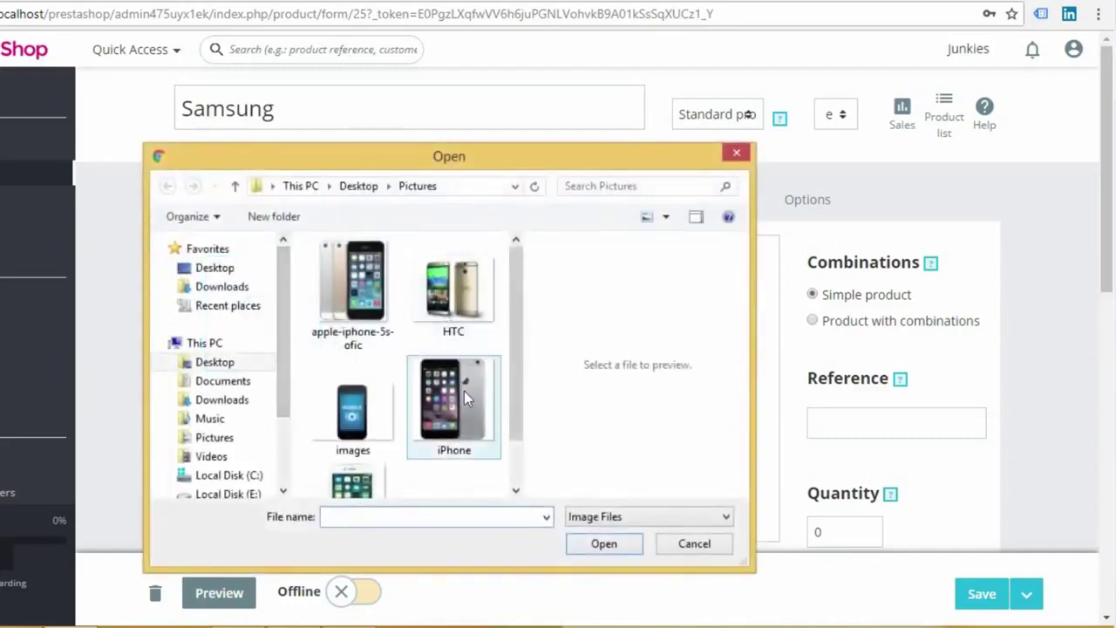
pyautogui.click(599, 545)
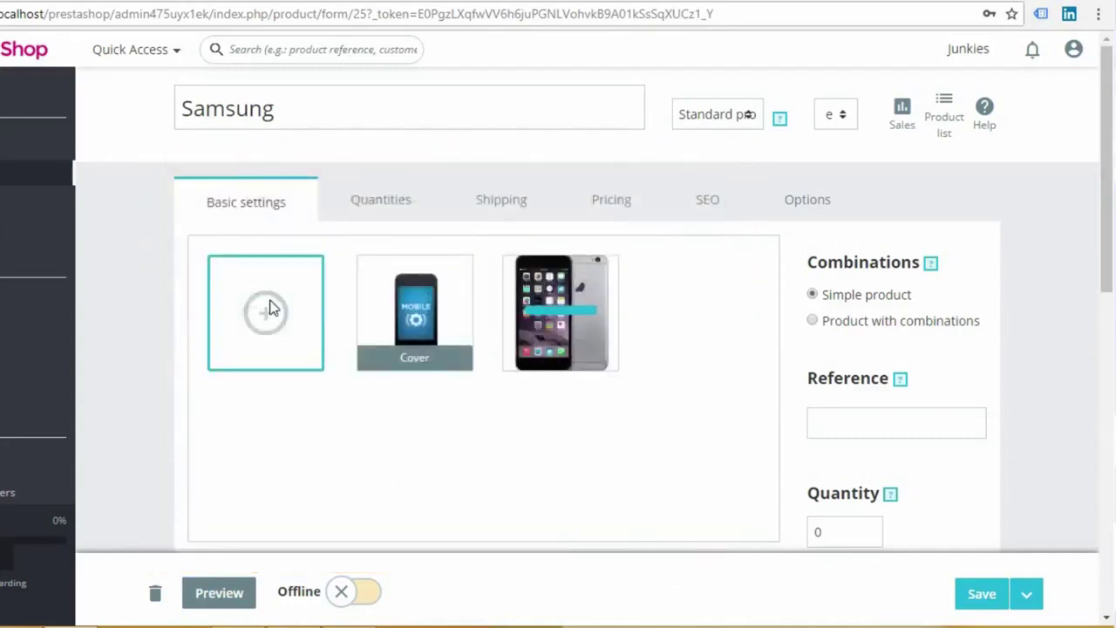
pyautogui.click(268, 305)
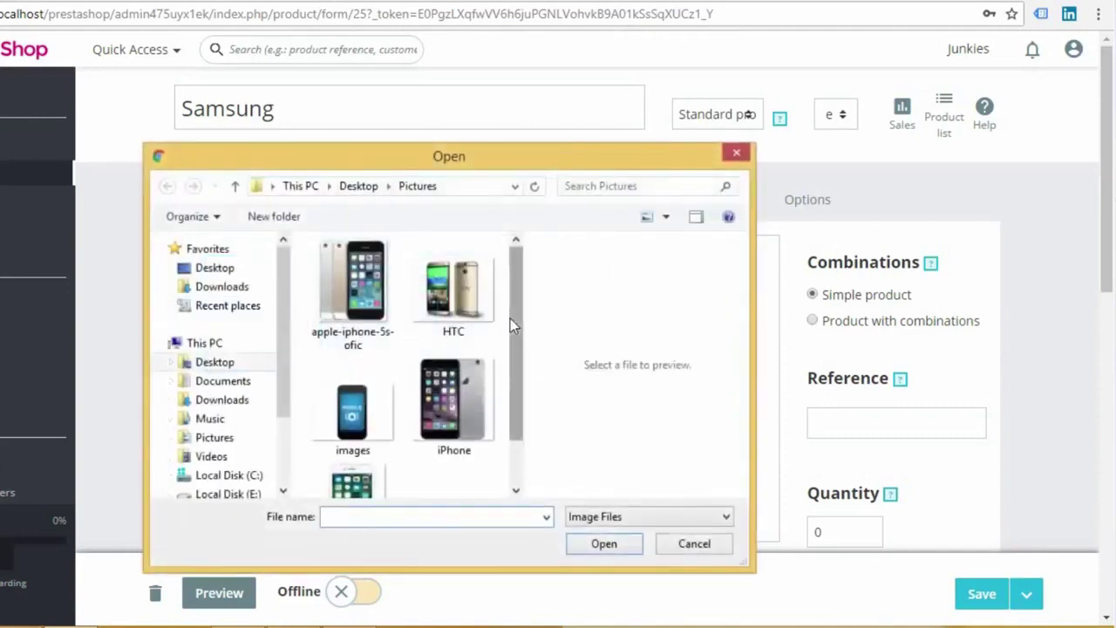
pyautogui.moveTo(510, 318); pyautogui.dragTo(515, 398)
pyautogui.click(377, 454)
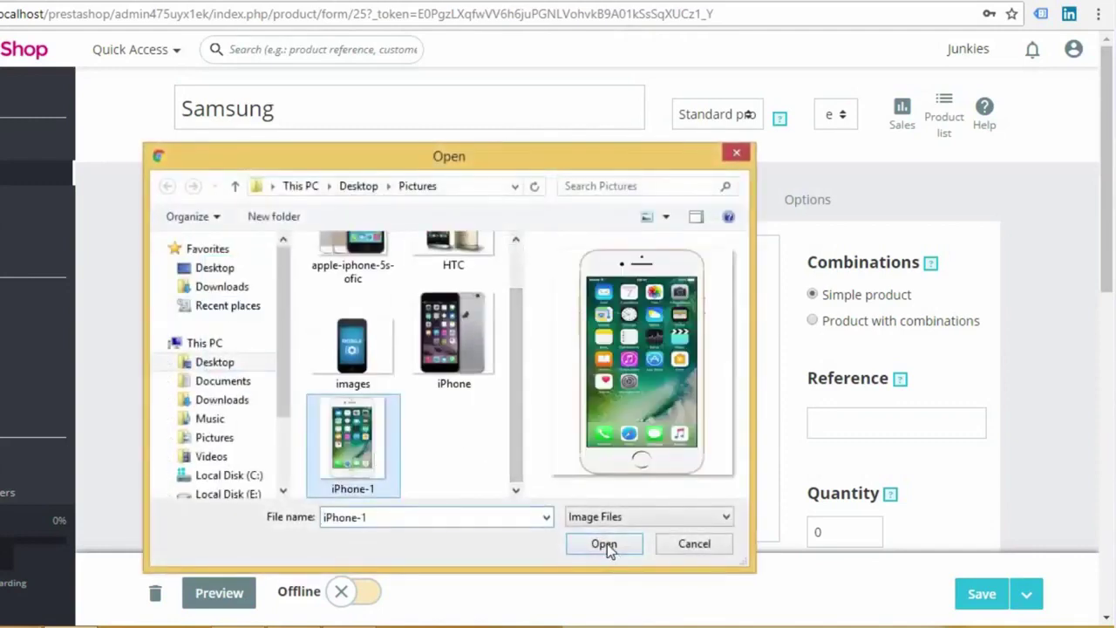
pyautogui.click(607, 543)
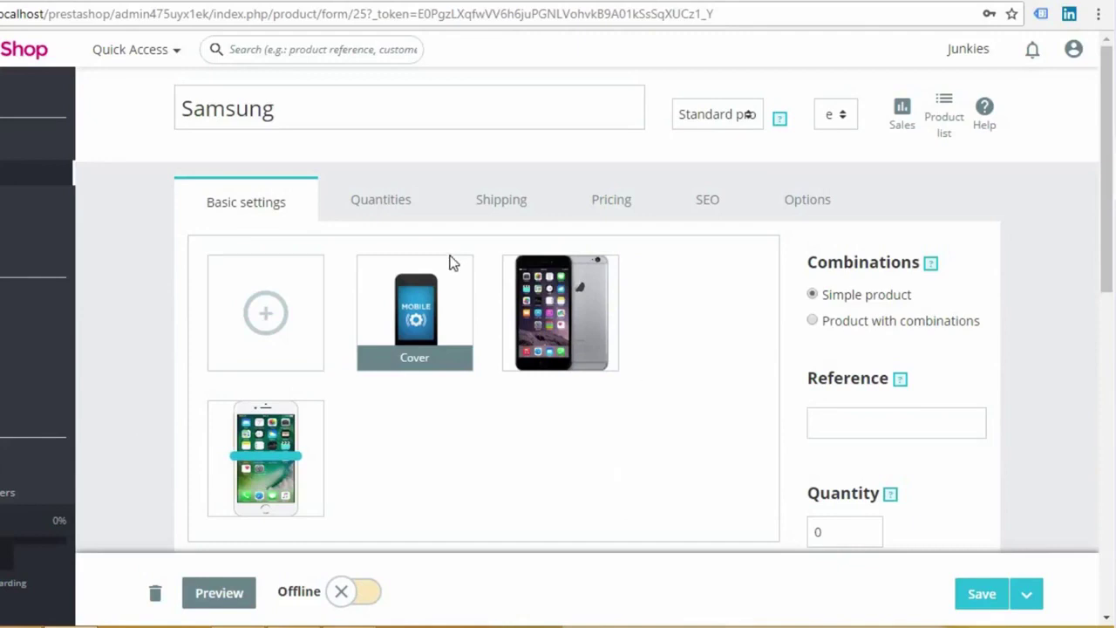
pyautogui.click(385, 217)
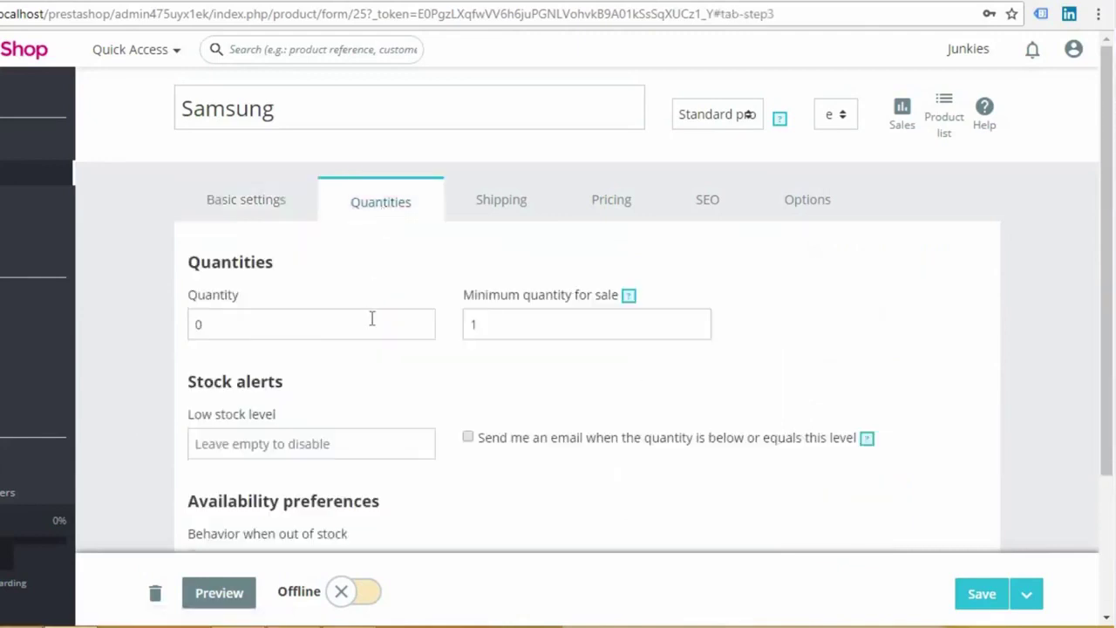
# Set stock to 30, a low-stock email alert at 26, and deny orders when out of stock
pyautogui.click(339, 327)
pyautogui.write('3')
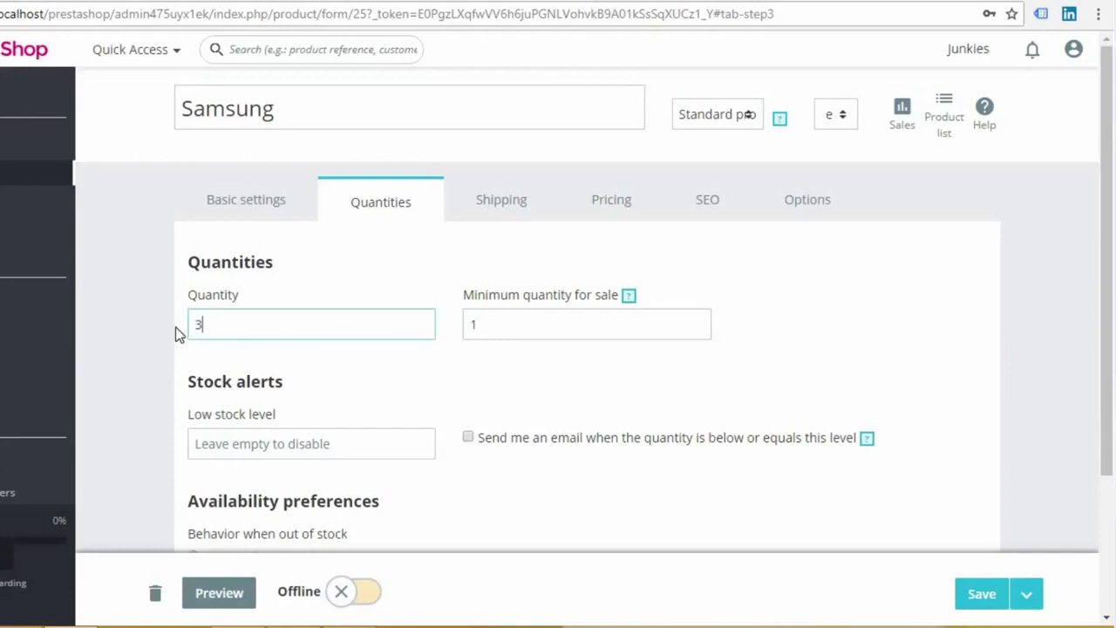
pyautogui.write('0')
pyautogui.click(520, 324)
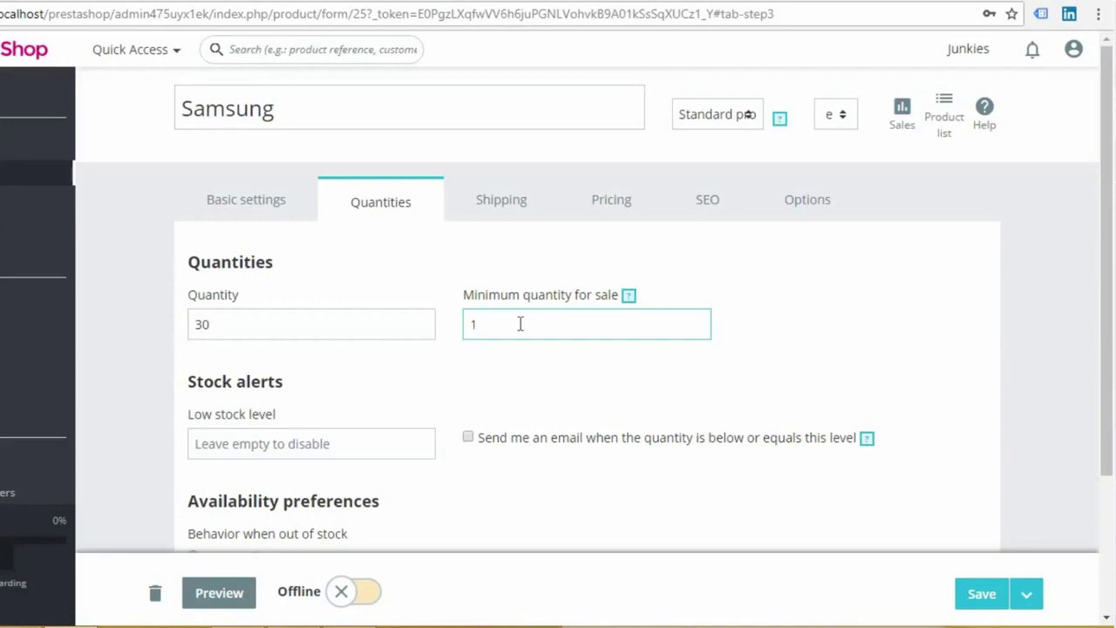
pyautogui.click(332, 444)
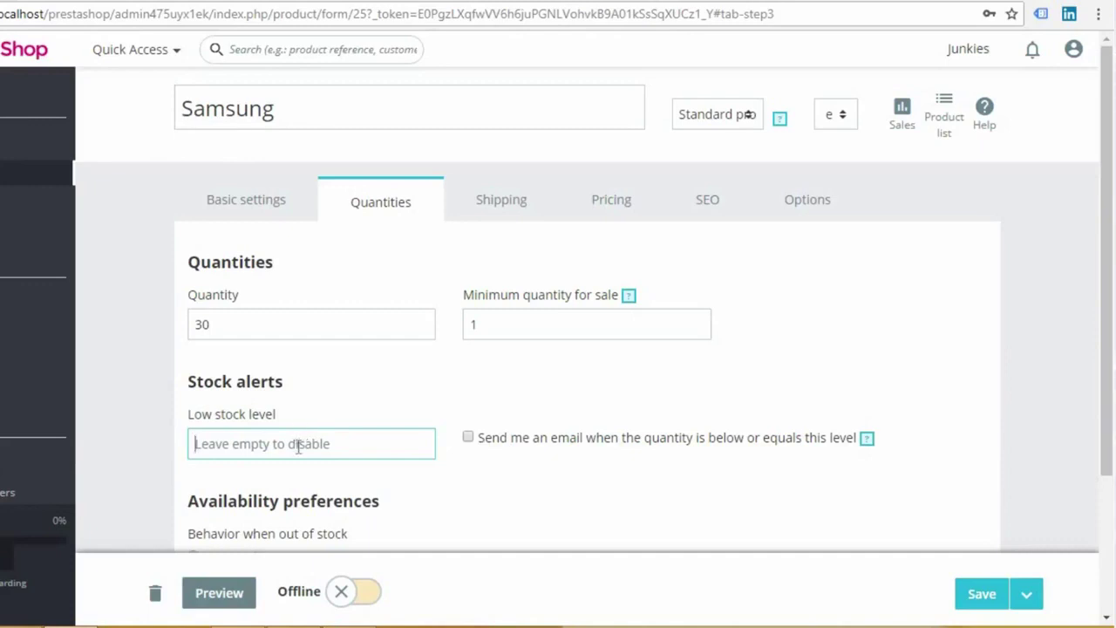
pyautogui.write('26')
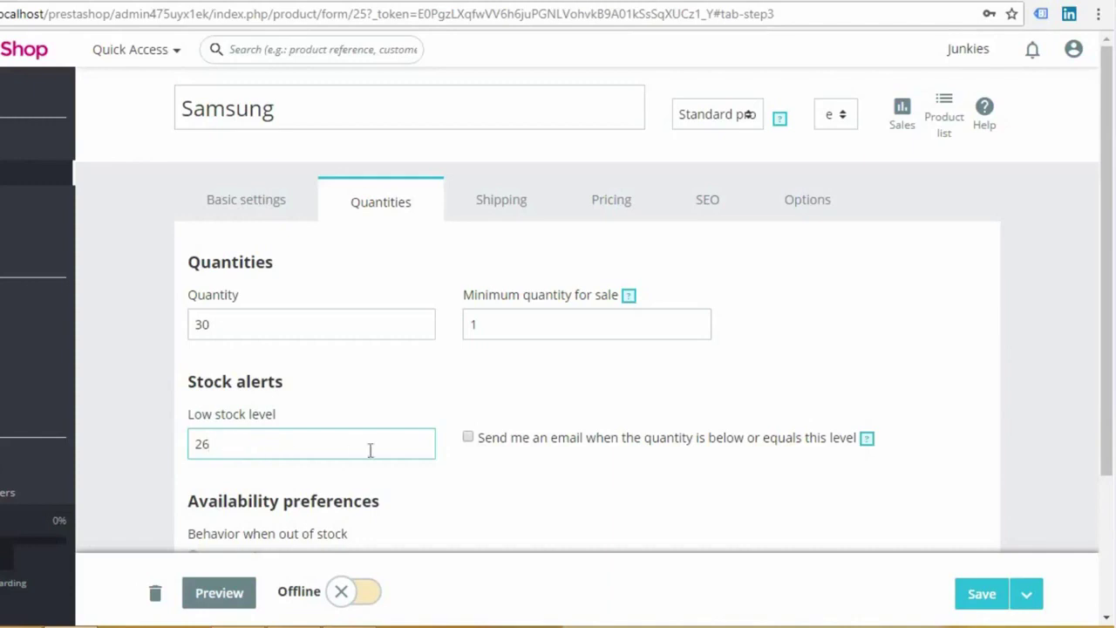
pyautogui.click(469, 437)
pyautogui.scroll(-2, 462, 415)
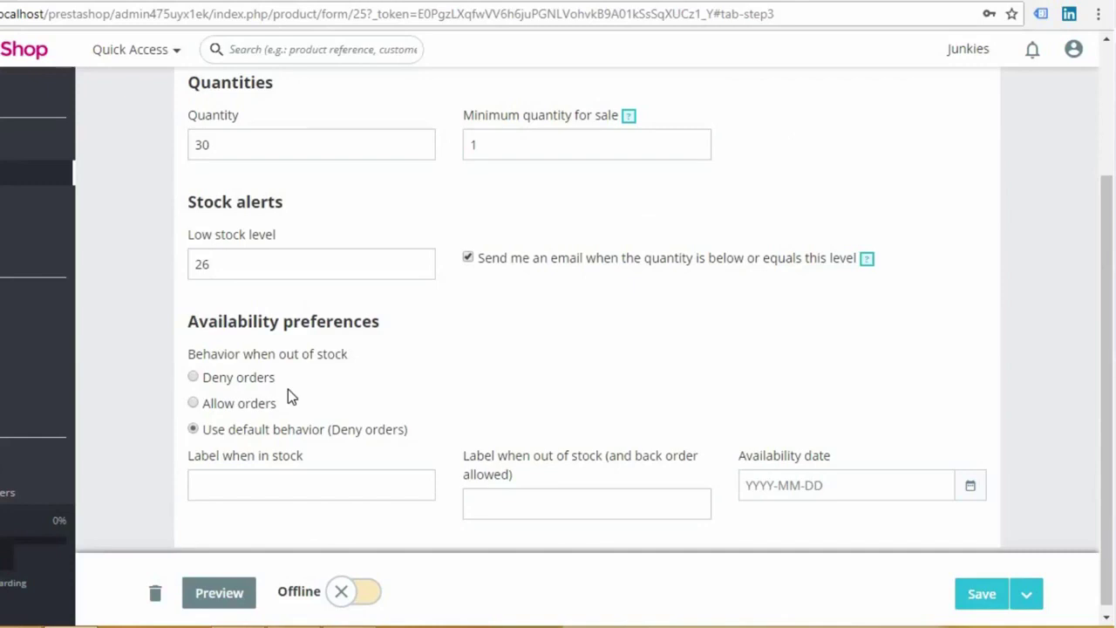
pyautogui.click(194, 377)
pyautogui.scroll(2, 721, 347)
pyautogui.click(495, 213)
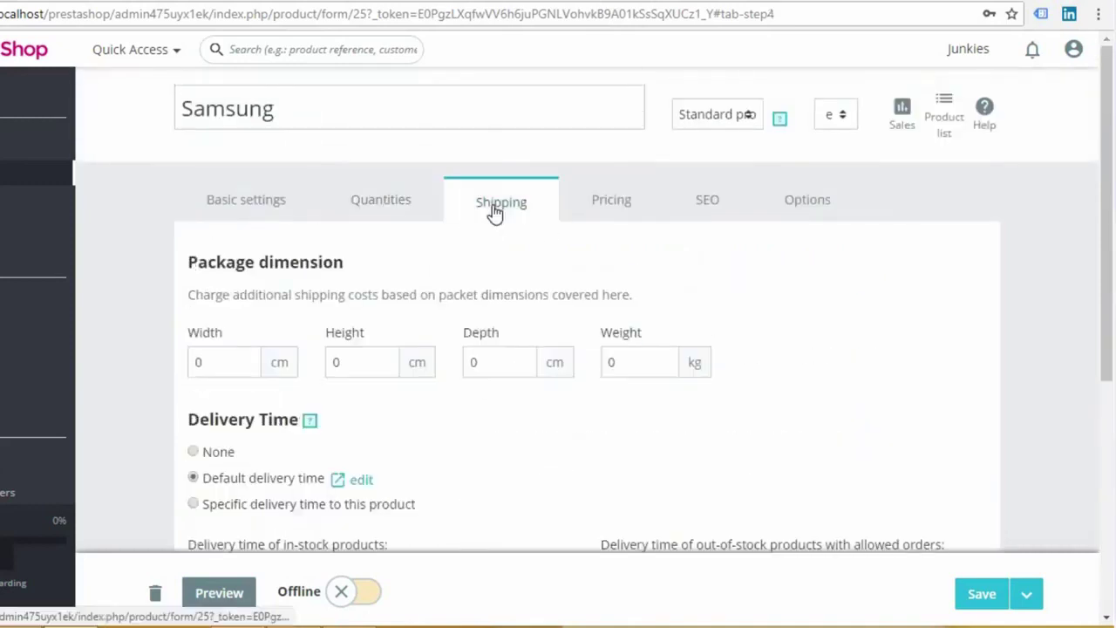
pyautogui.scroll(-2, 824, 319)
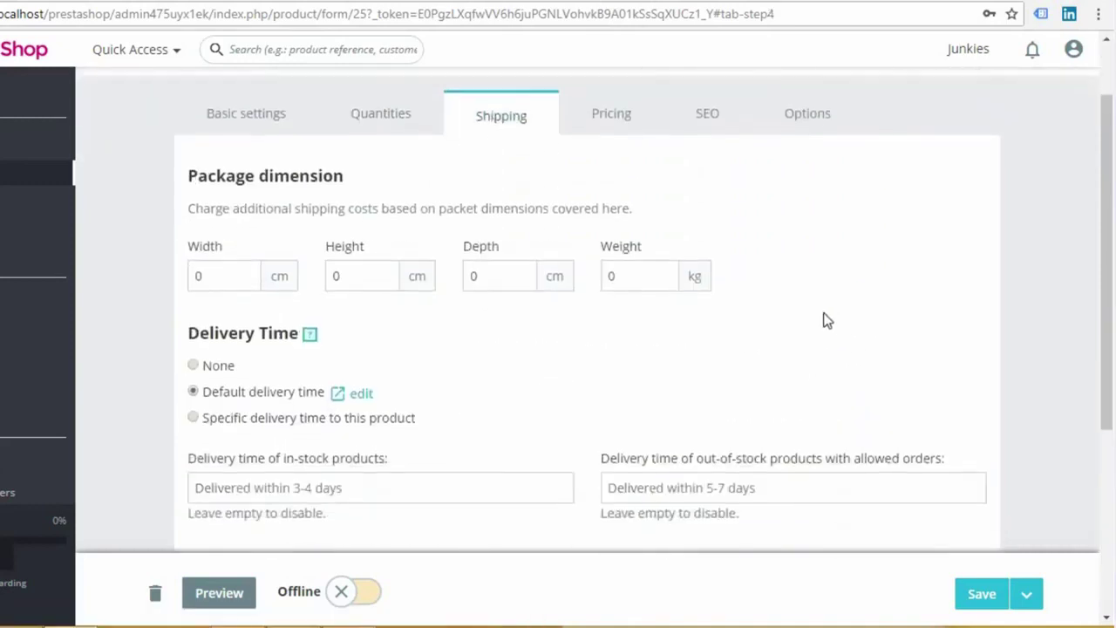
pyautogui.scroll(-1, 826, 320)
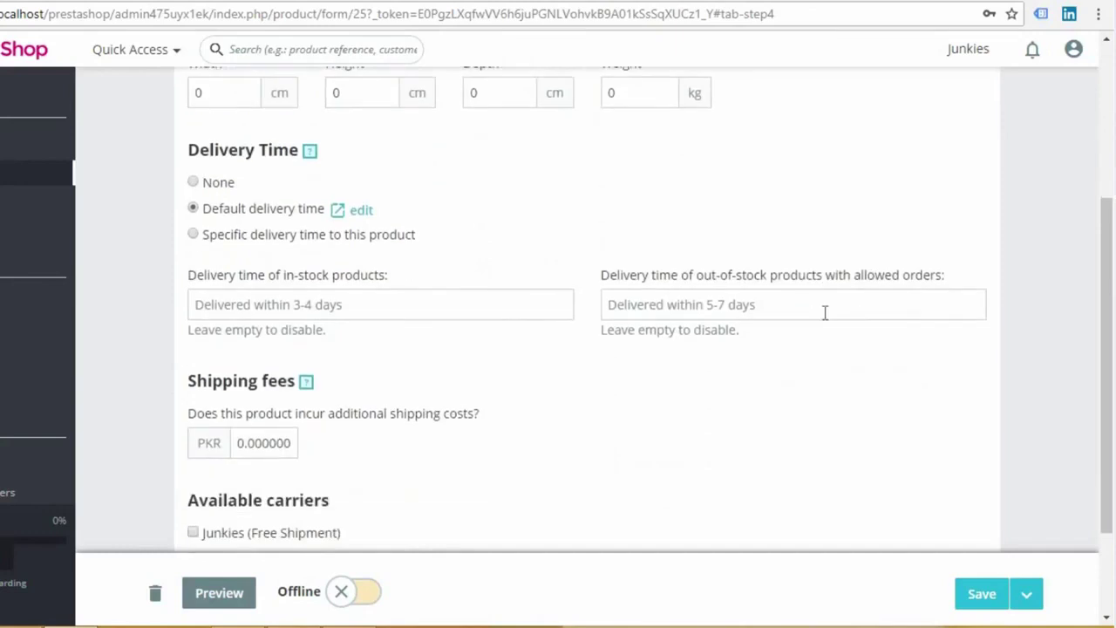
pyautogui.scroll(-2, 824, 316)
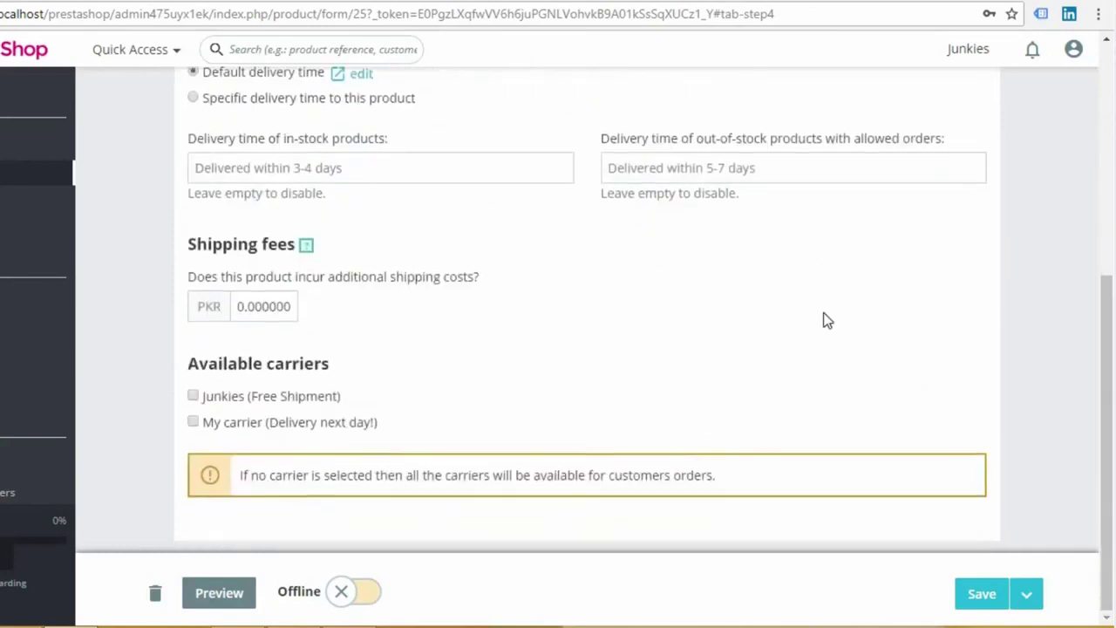
pyautogui.scroll(3, 826, 320)
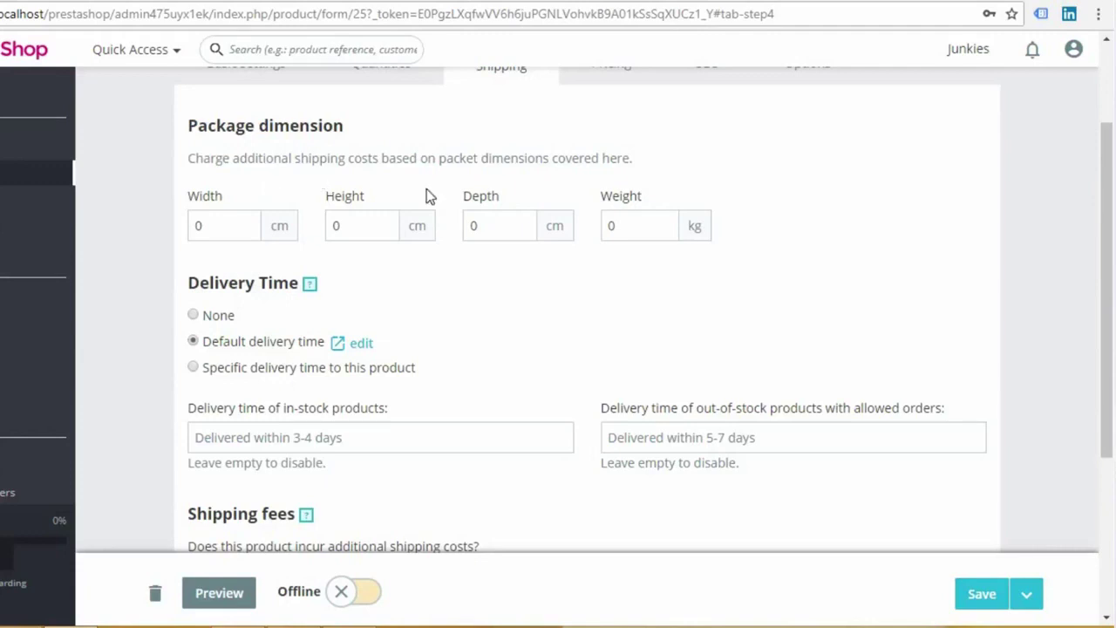
pyautogui.scroll(-2, 739, 241)
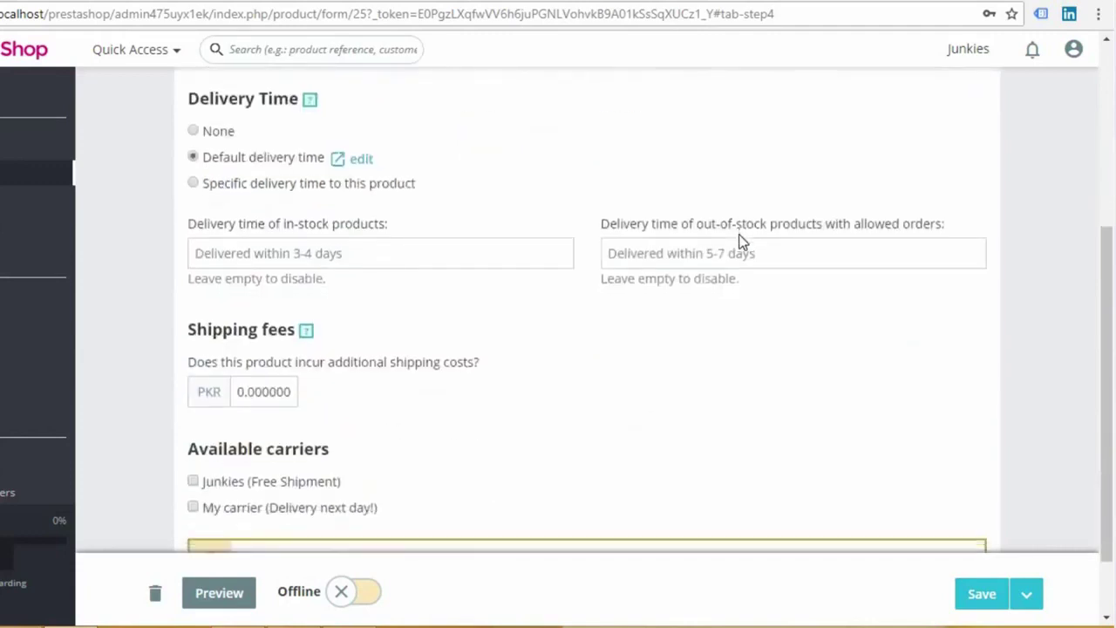
pyautogui.scroll(-1, 739, 242)
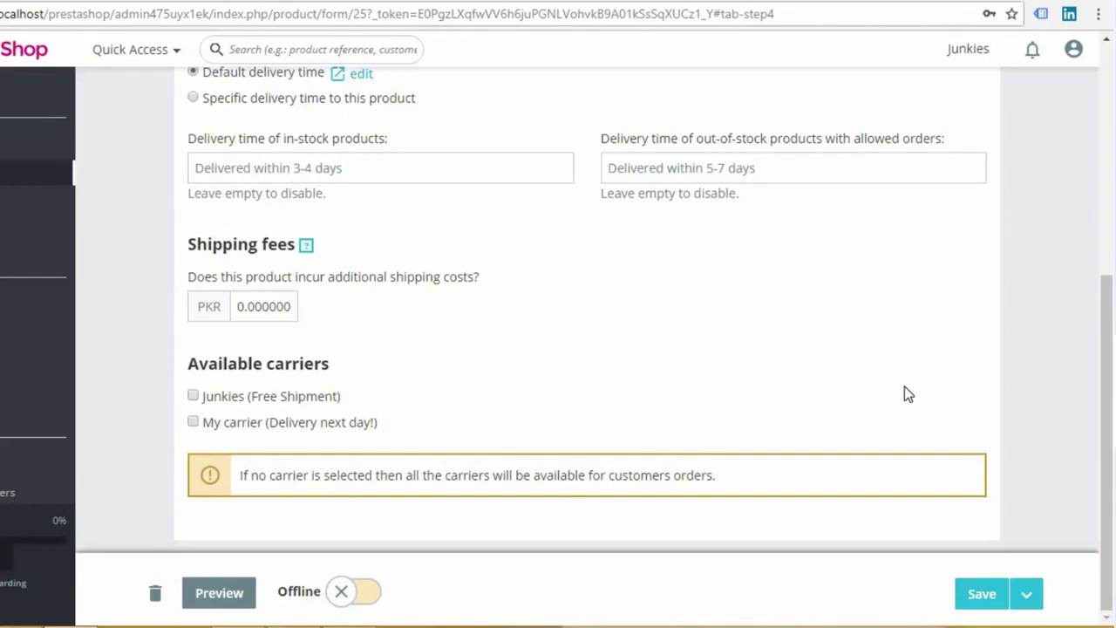
pyautogui.scroll(2, 904, 387)
pyautogui.scroll(3, 904, 387)
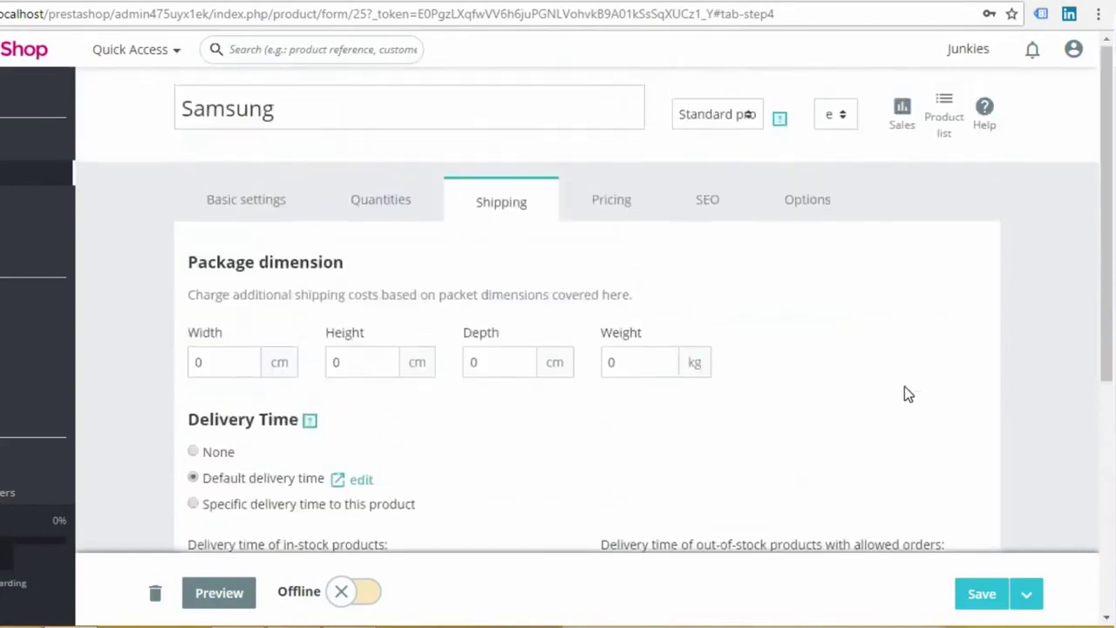
pyautogui.click(620, 213)
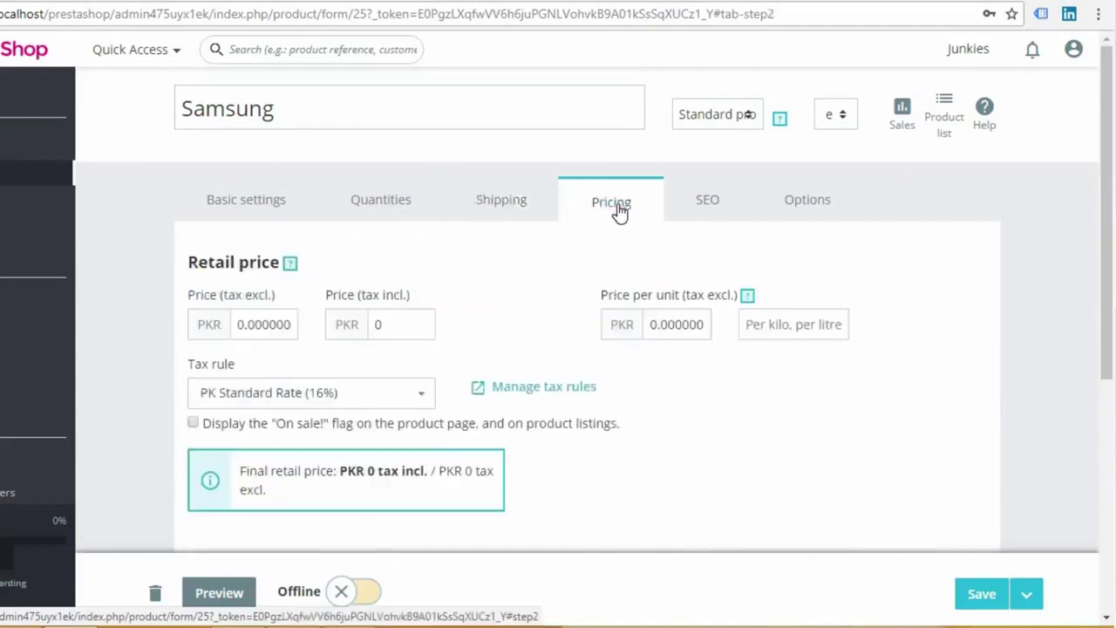
pyautogui.click(523, 211)
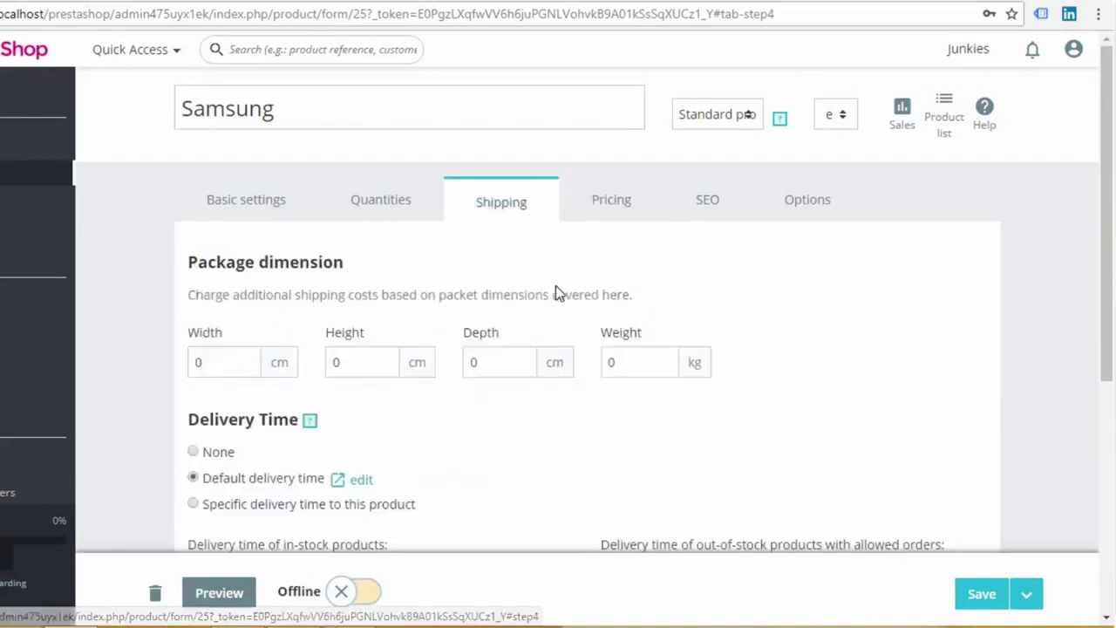
pyautogui.scroll(-4, 556, 285)
pyautogui.scroll(2, 557, 287)
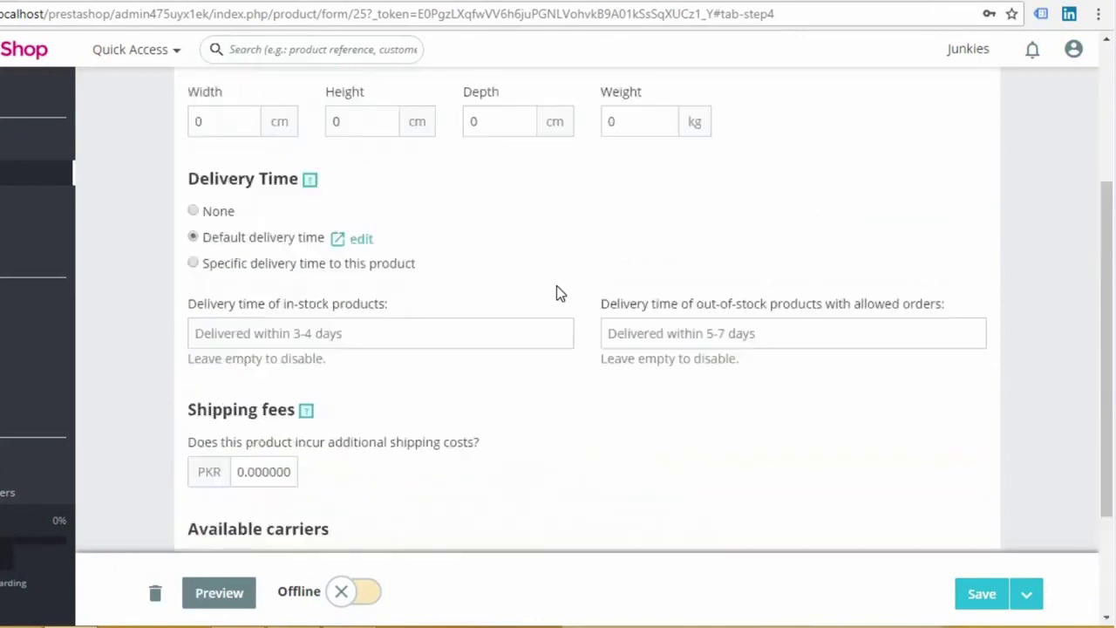
pyautogui.scroll(1, 567, 279)
pyautogui.scroll(1, 584, 261)
pyautogui.scroll(1, 596, 254)
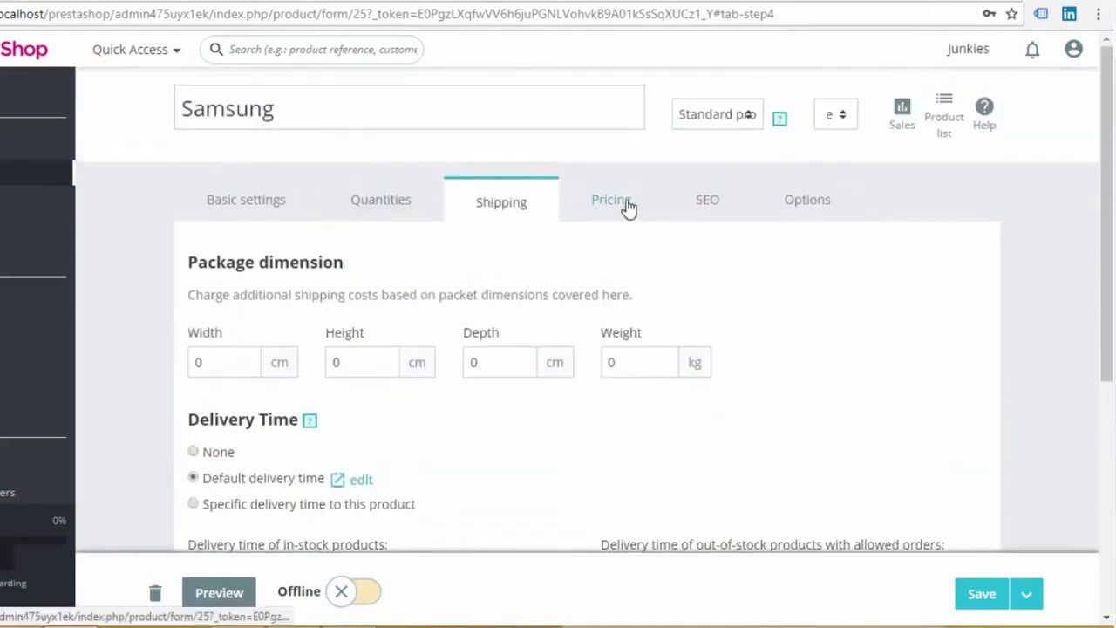
# Set the tax-excluded retail price to 60000 with the No tax rule
pyautogui.click(628, 209)
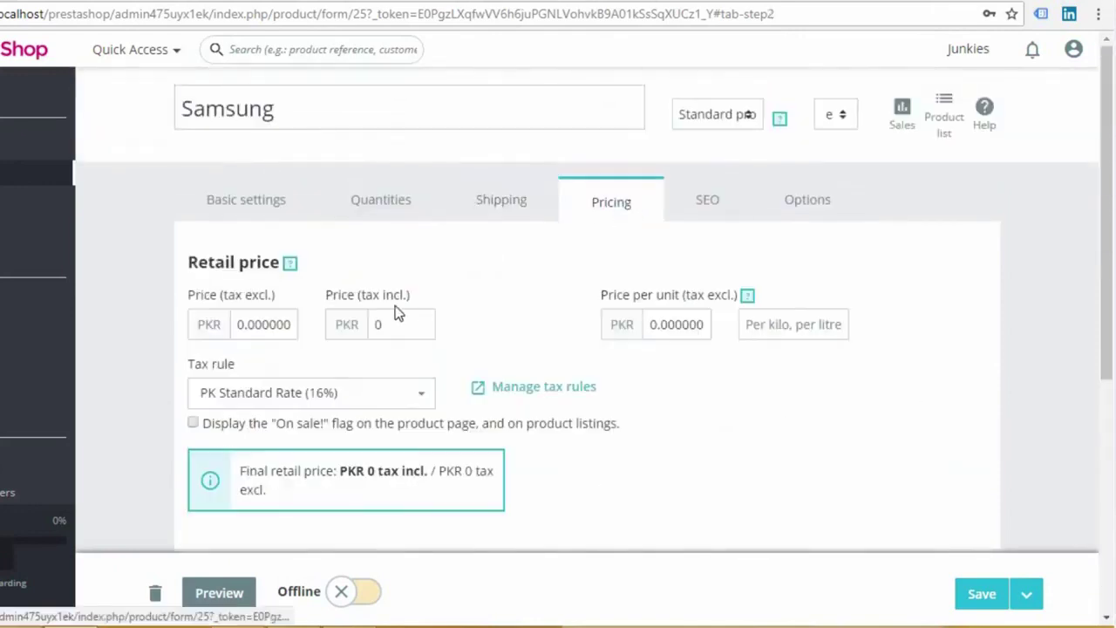
pyautogui.doubleClick(262, 324)
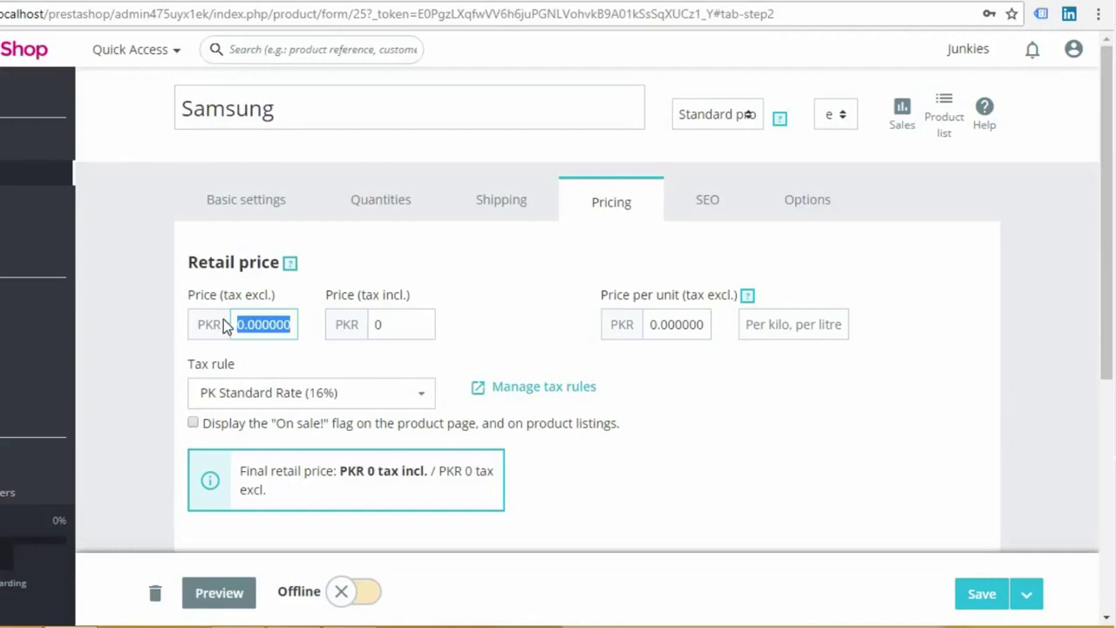
pyautogui.write('60000')
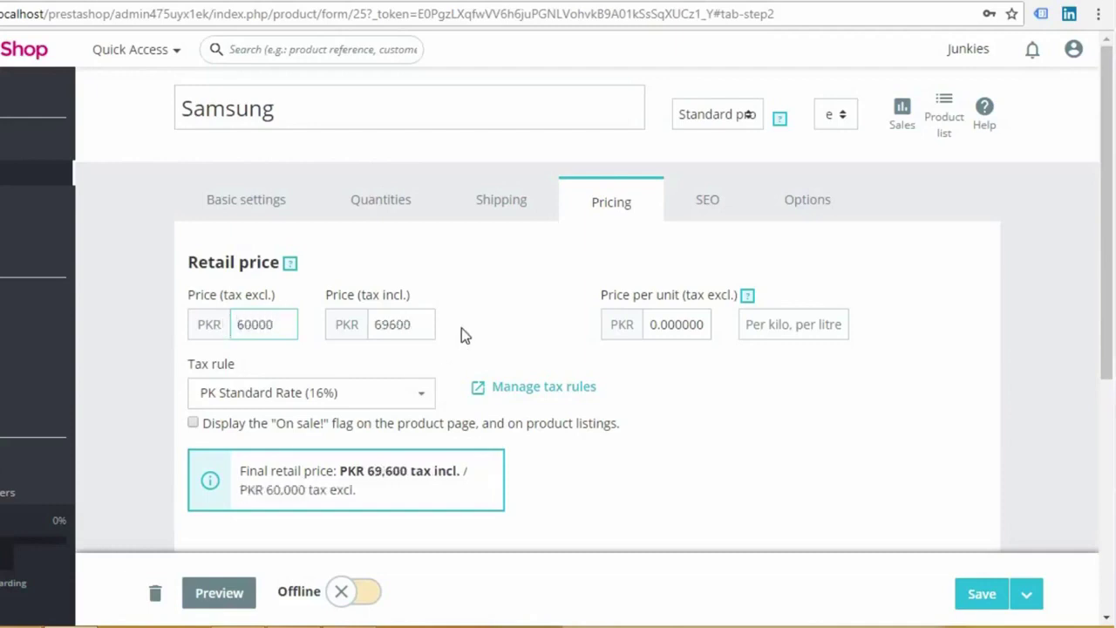
pyautogui.click(345, 398)
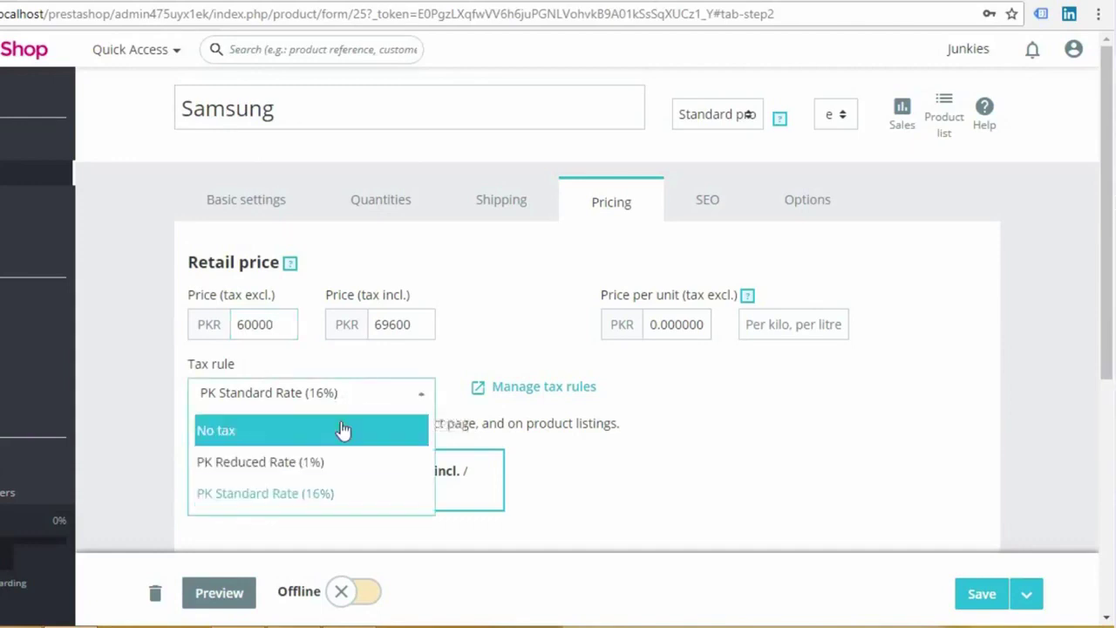
pyautogui.click(343, 429)
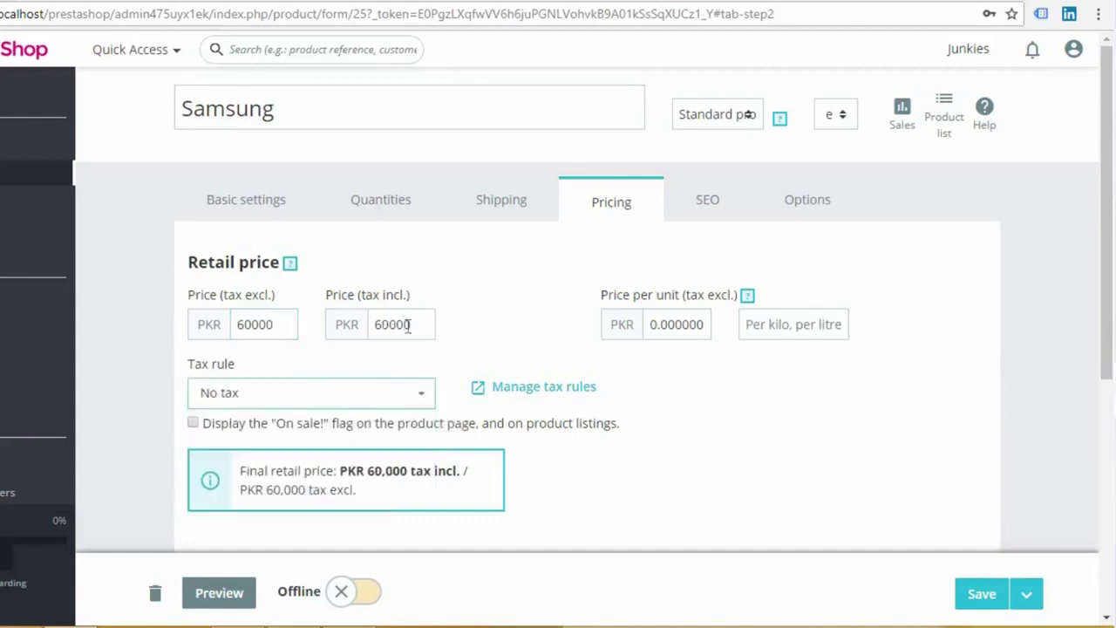
# Enter 60000 as the cost price, leaving specific-price priorities as Shop and Currency
pyautogui.scroll(-2, 771, 426)
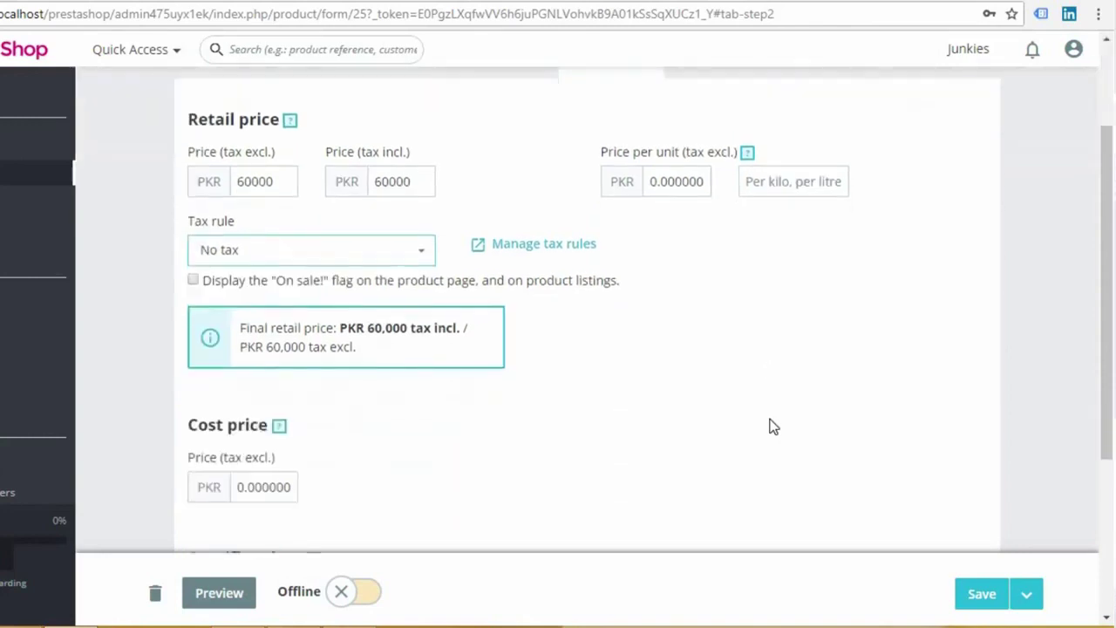
pyautogui.scroll(-2, 770, 426)
pyautogui.moveTo(293, 270); pyautogui.dragTo(224, 270)
pyautogui.write('60000')
pyautogui.scroll(-1, 596, 340)
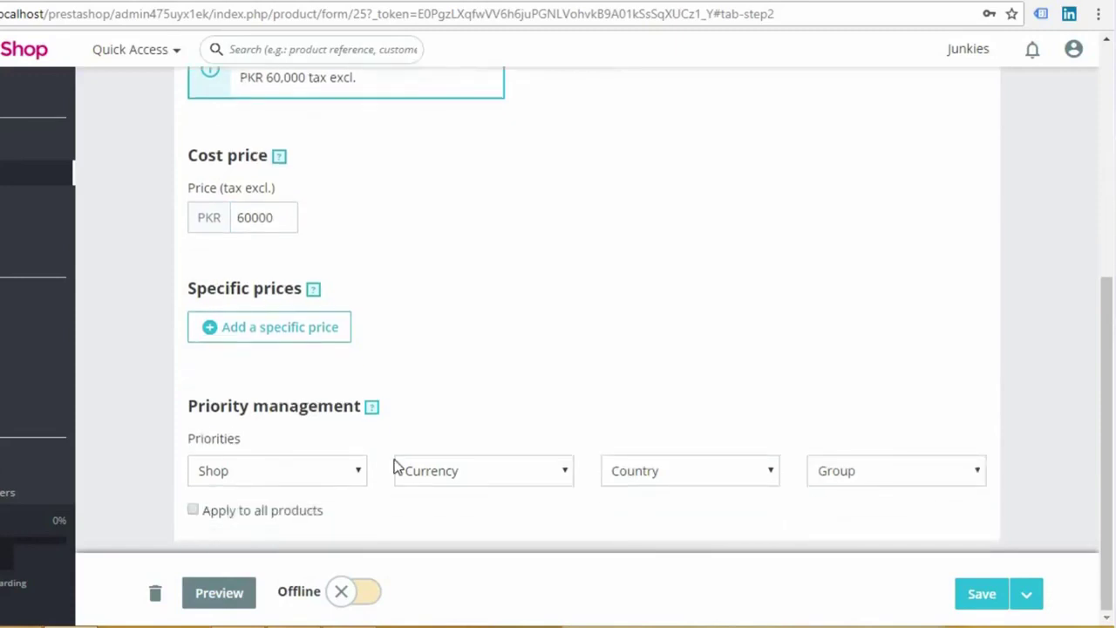
pyautogui.click(359, 472)
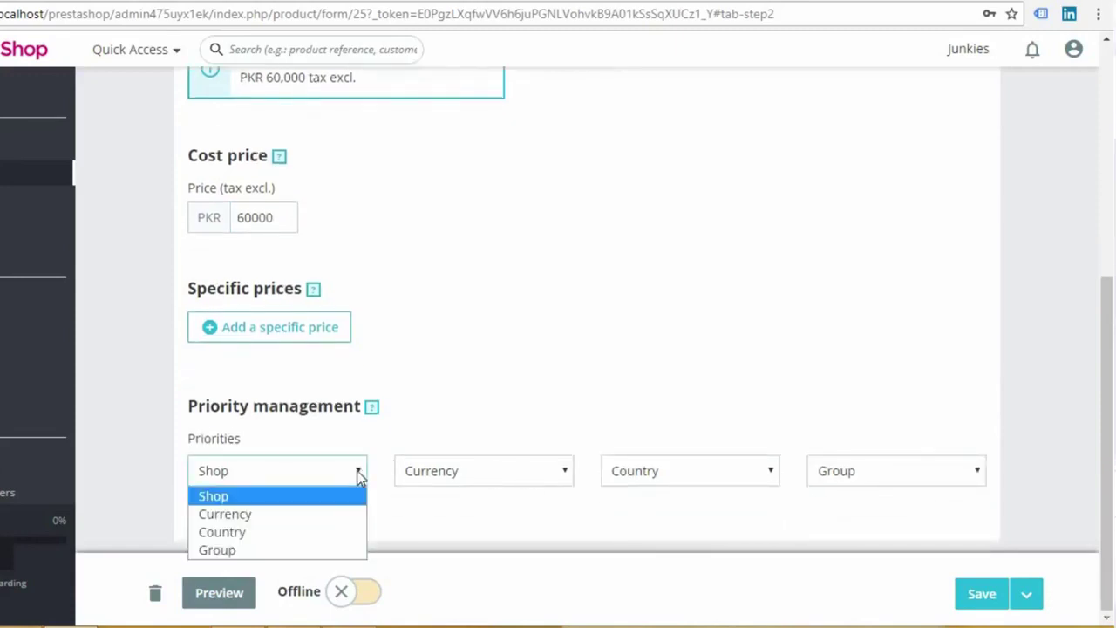
pyautogui.click(431, 473)
pyautogui.click(432, 472)
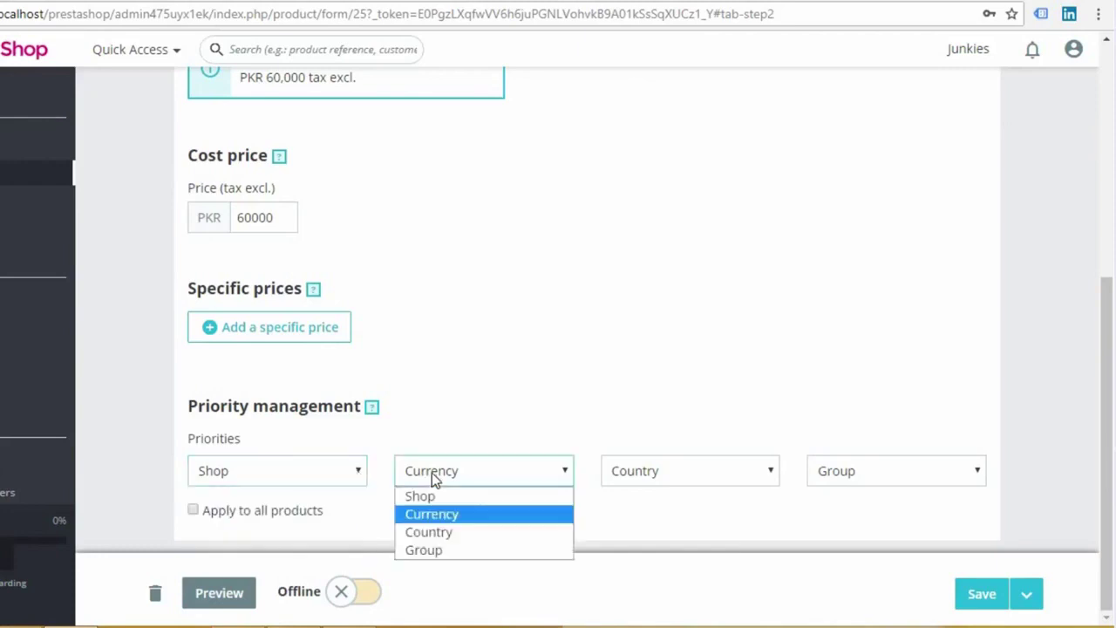
pyautogui.click(655, 475)
pyautogui.click(656, 475)
pyautogui.click(656, 475)
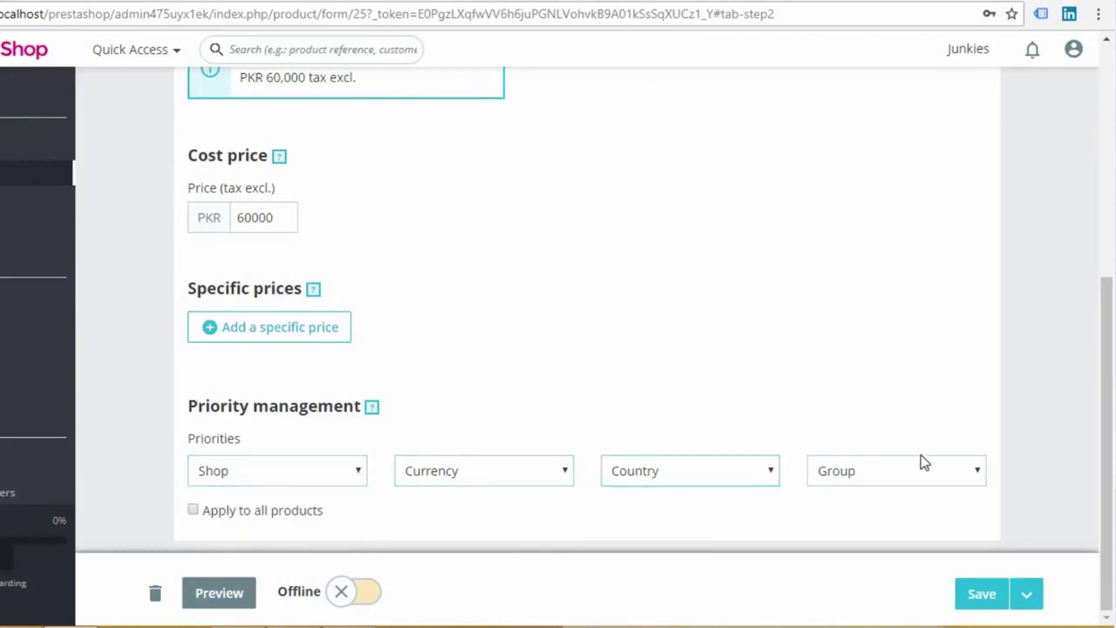
pyautogui.scroll(2, 773, 351)
pyautogui.scroll(3, 772, 332)
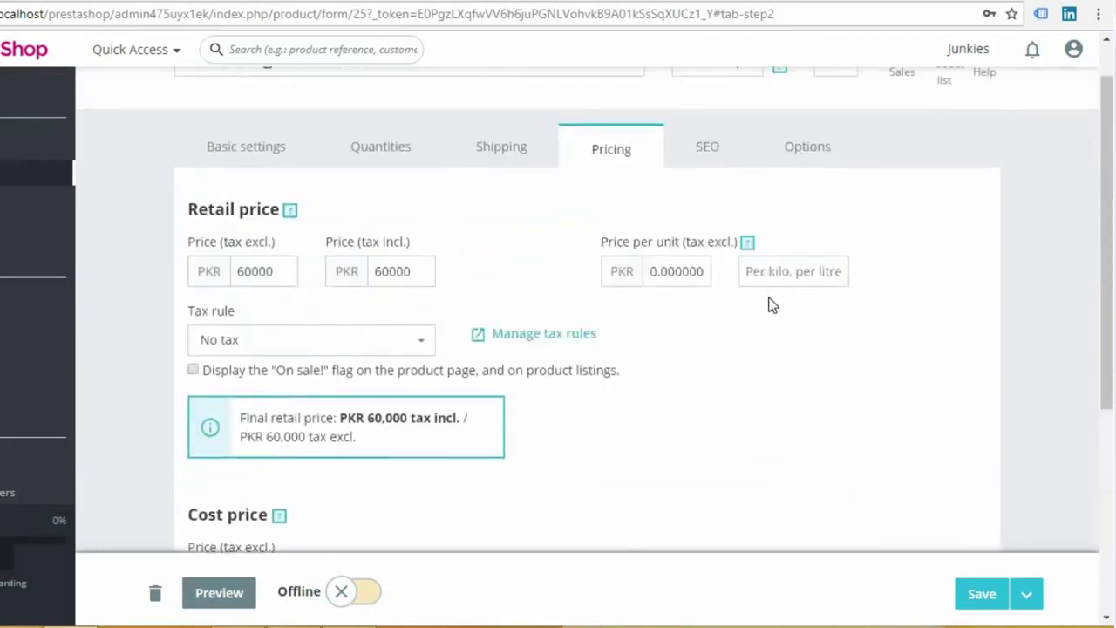
# Review the SEO and Options tabs, then go back to Basic settings
pyautogui.click(705, 160)
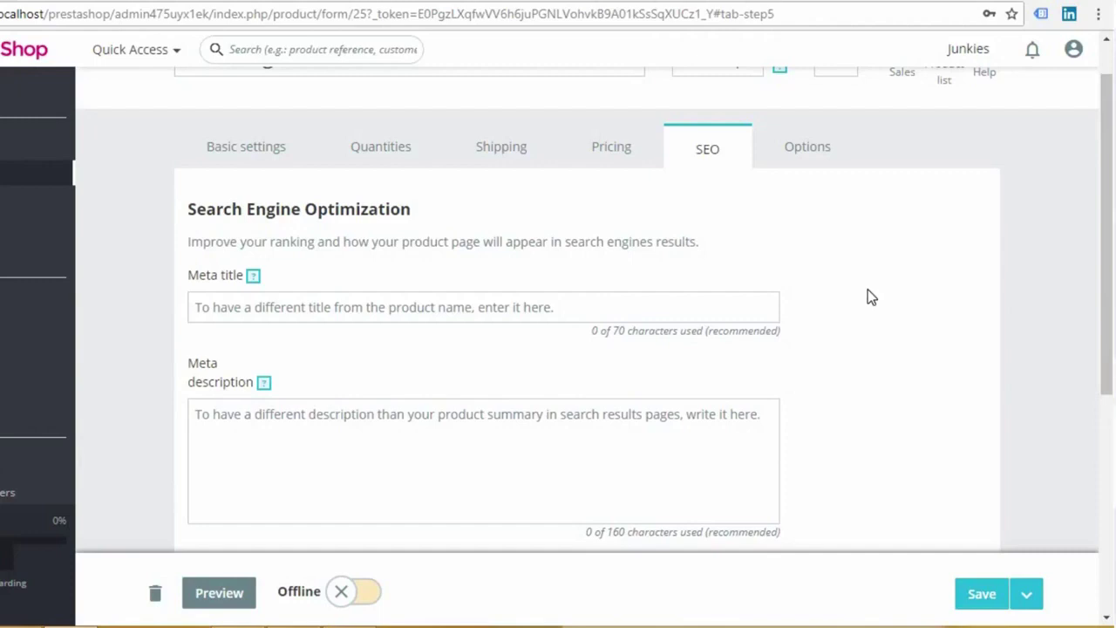
pyautogui.click(815, 150)
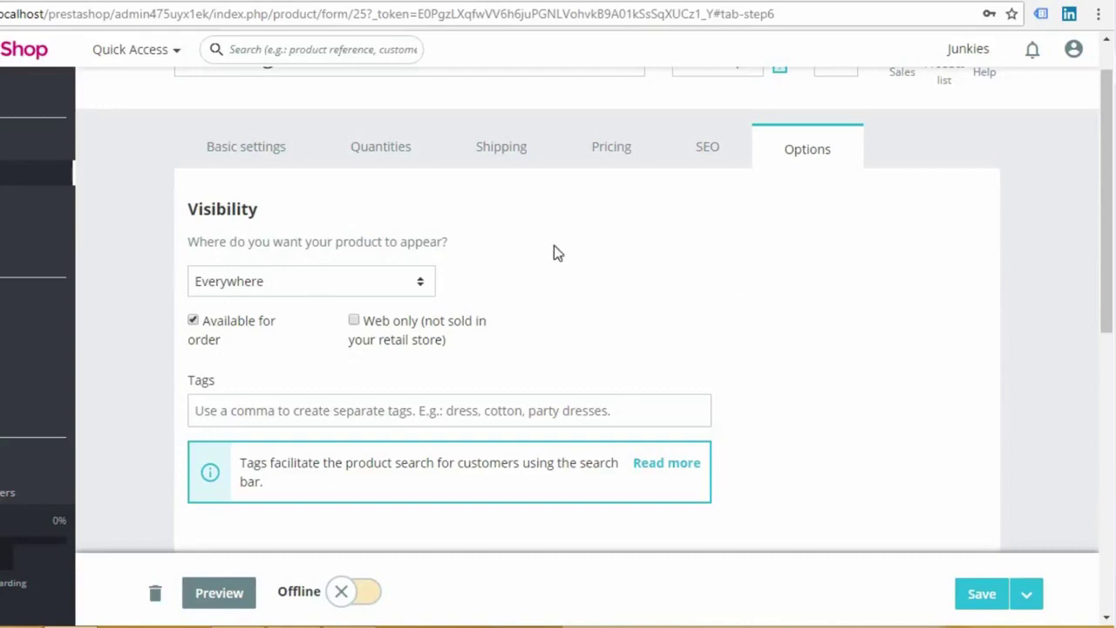
pyautogui.scroll(-4, 904, 363)
pyautogui.scroll(5, 923, 358)
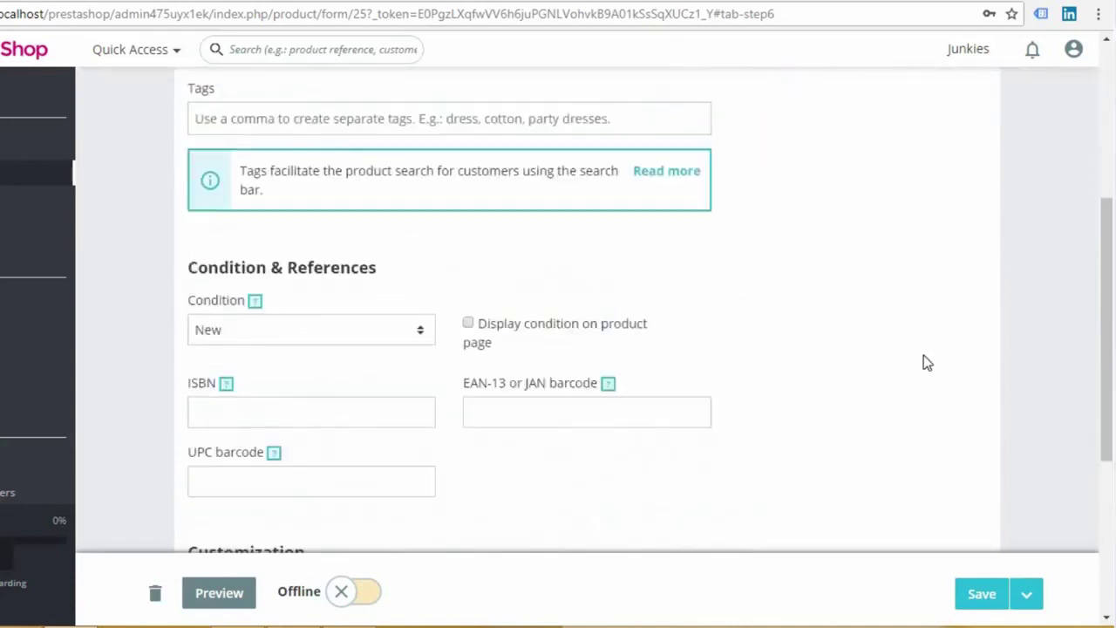
pyautogui.click(252, 206)
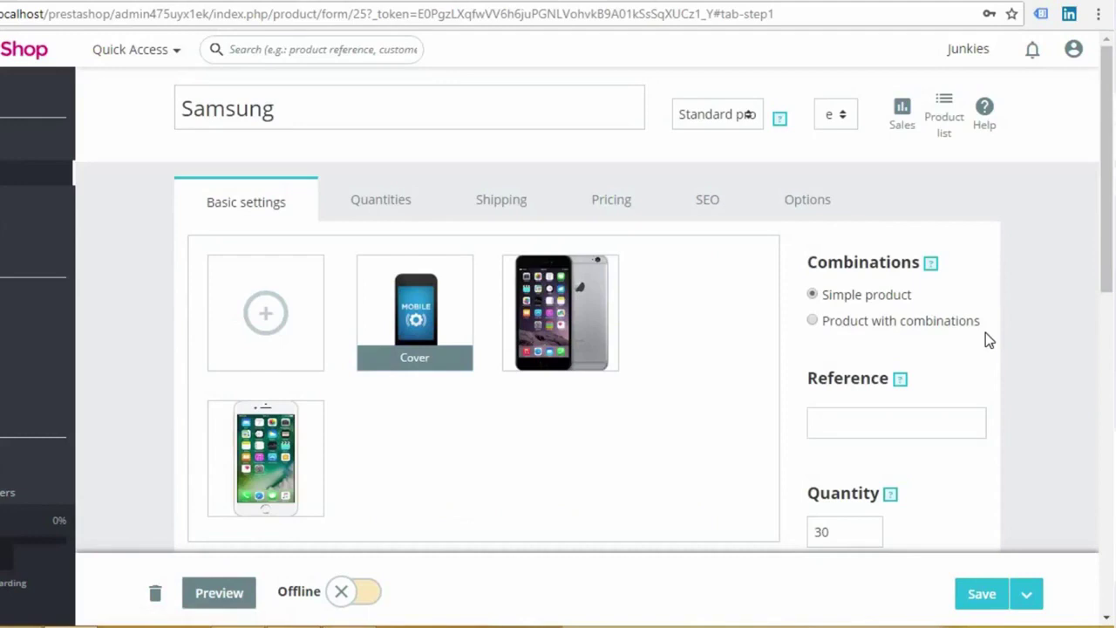
# Tick Electronics in the expanded category tree alongside Home and save the product
pyautogui.scroll(-2, 985, 336)
pyautogui.scroll(-1, 1013, 346)
pyautogui.scroll(-3, 1014, 349)
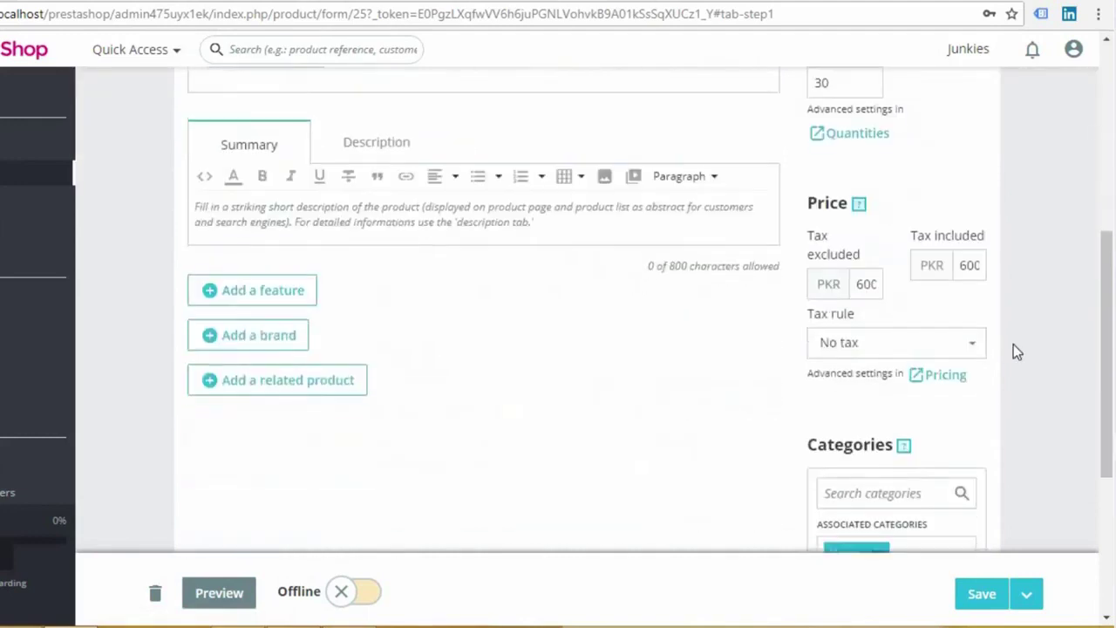
pyautogui.scroll(-2, 1014, 344)
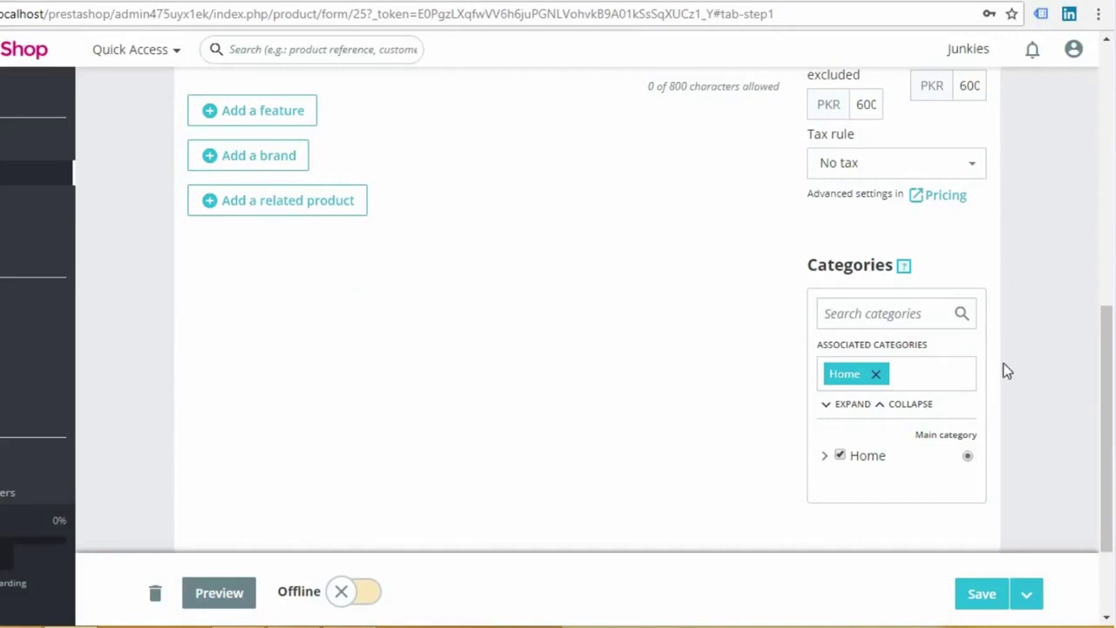
pyautogui.click(828, 405)
pyautogui.scroll(-2, 830, 412)
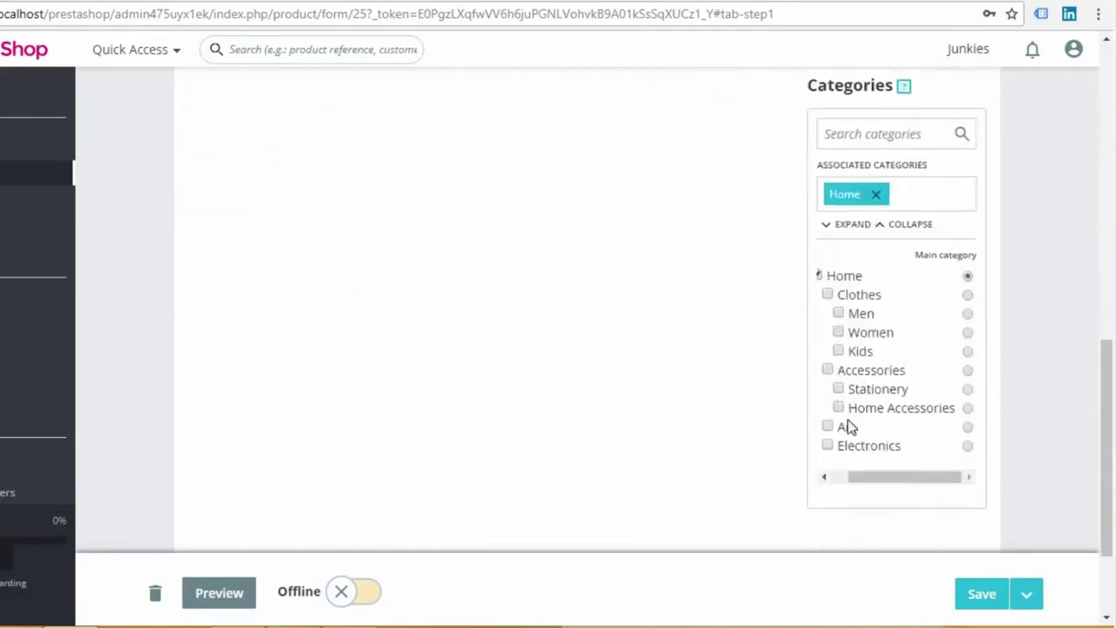
pyautogui.click(828, 447)
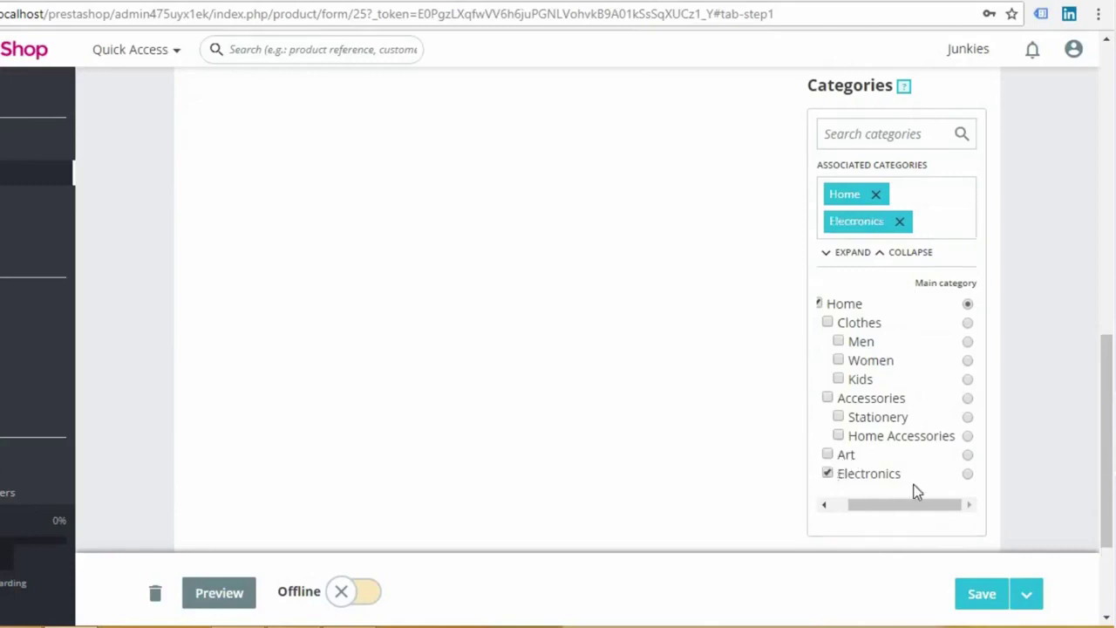
pyautogui.click(980, 595)
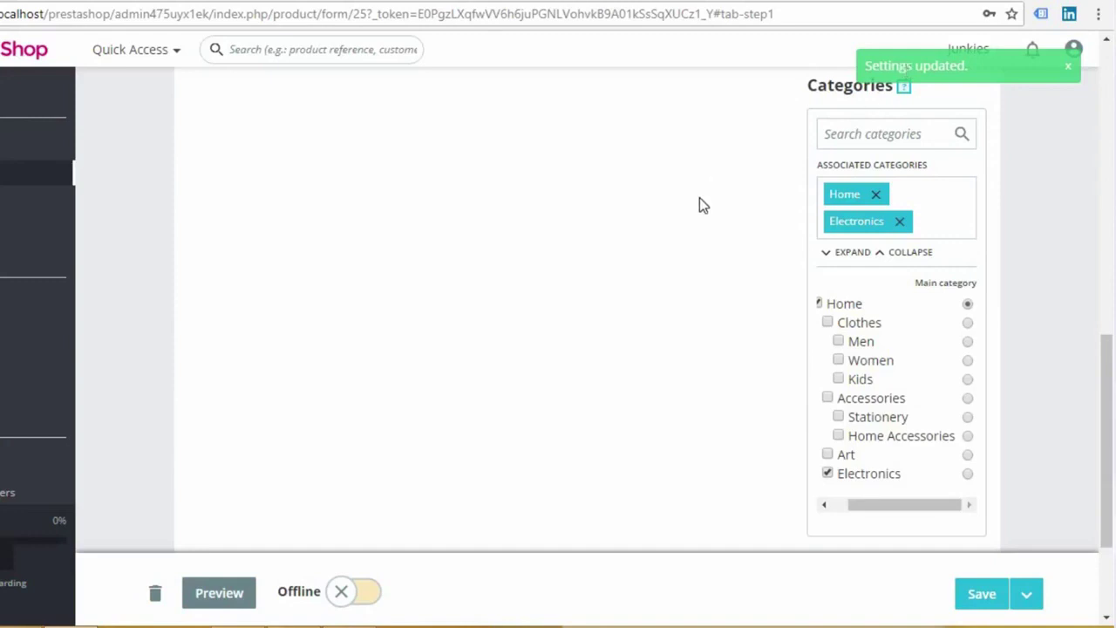
pyautogui.scroll(3, 699, 199)
pyautogui.scroll(3, 699, 199)
pyautogui.scroll(3, 699, 199)
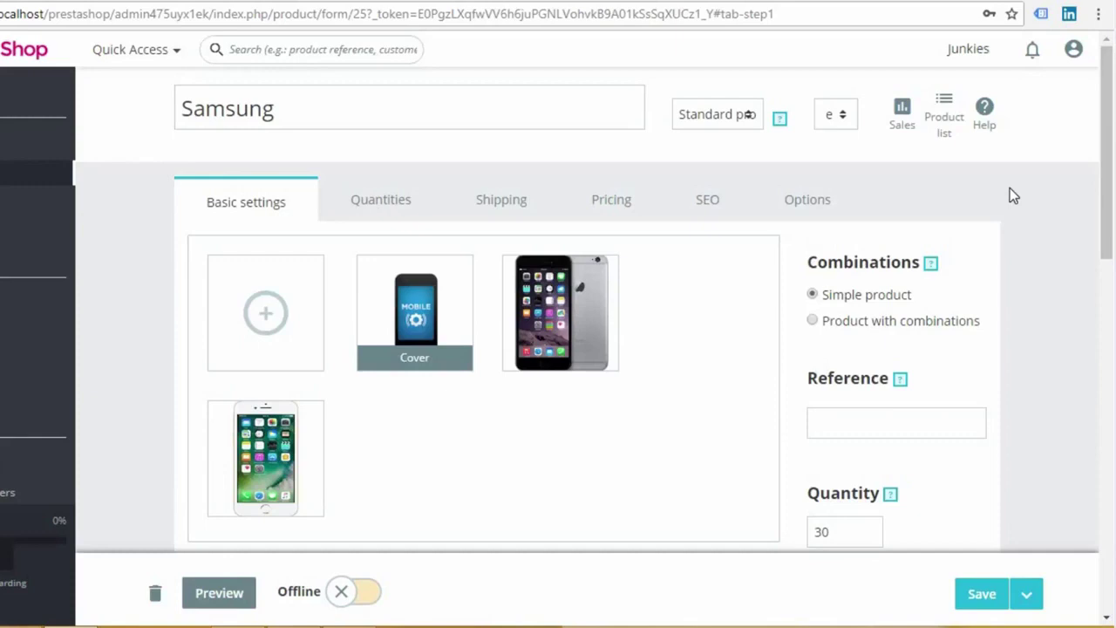
# Set Electronics as the product's main category and save
pyautogui.scroll(-3, 1012, 195)
pyautogui.scroll(-1, 1011, 195)
pyautogui.scroll(-3, 1012, 196)
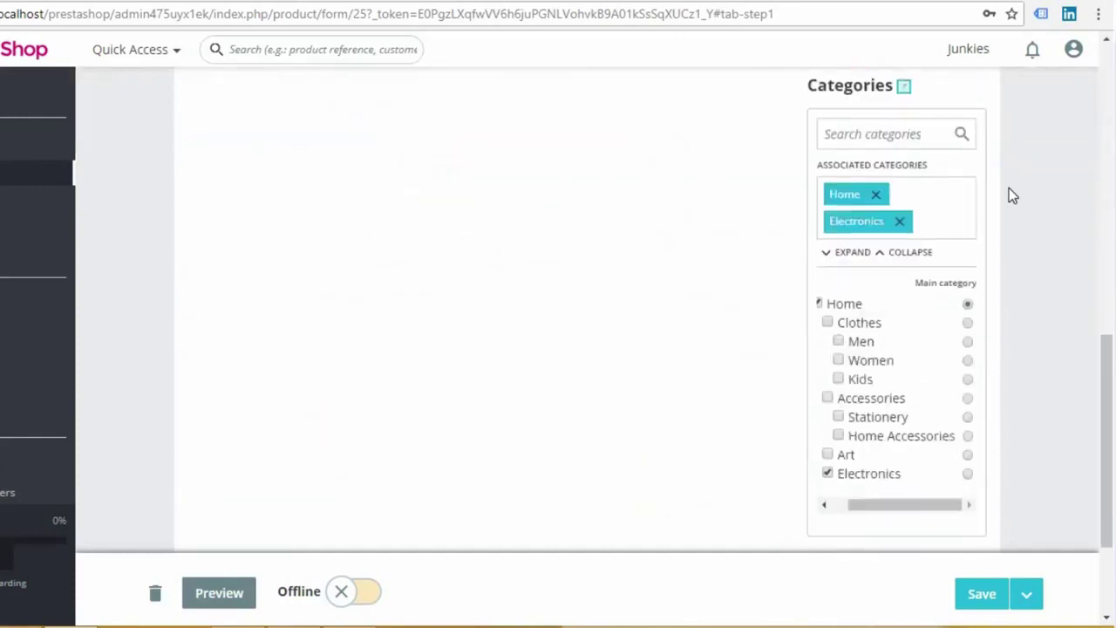
pyautogui.scroll(5, 1008, 188)
pyautogui.scroll(3, 1008, 188)
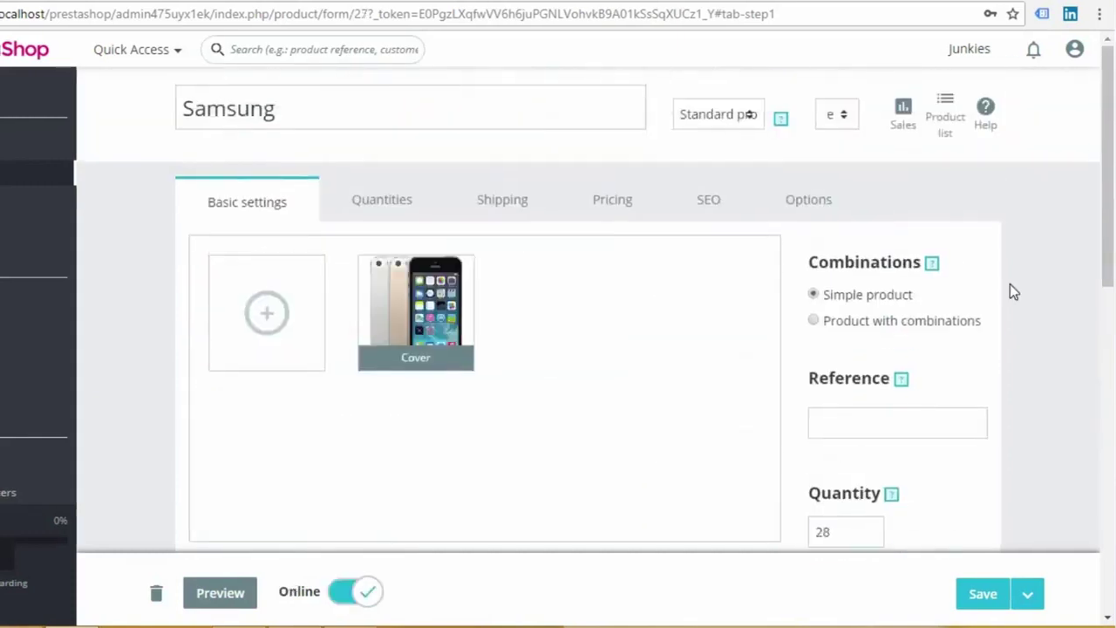
pyautogui.scroll(-3, 1009, 283)
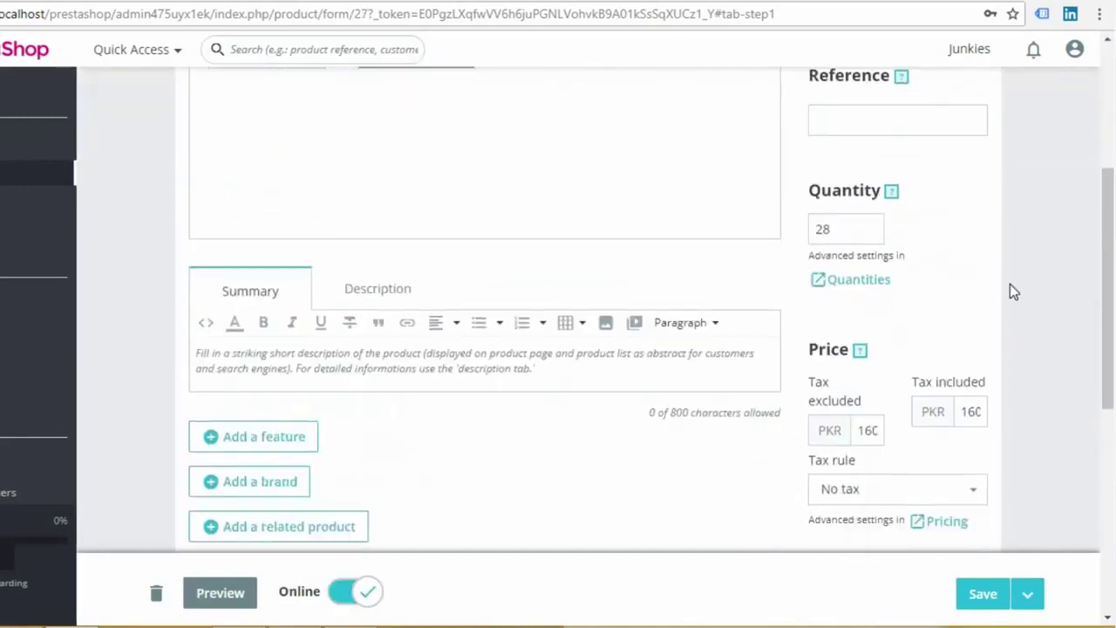
pyautogui.scroll(-4, 1010, 283)
pyautogui.scroll(-2, 1009, 284)
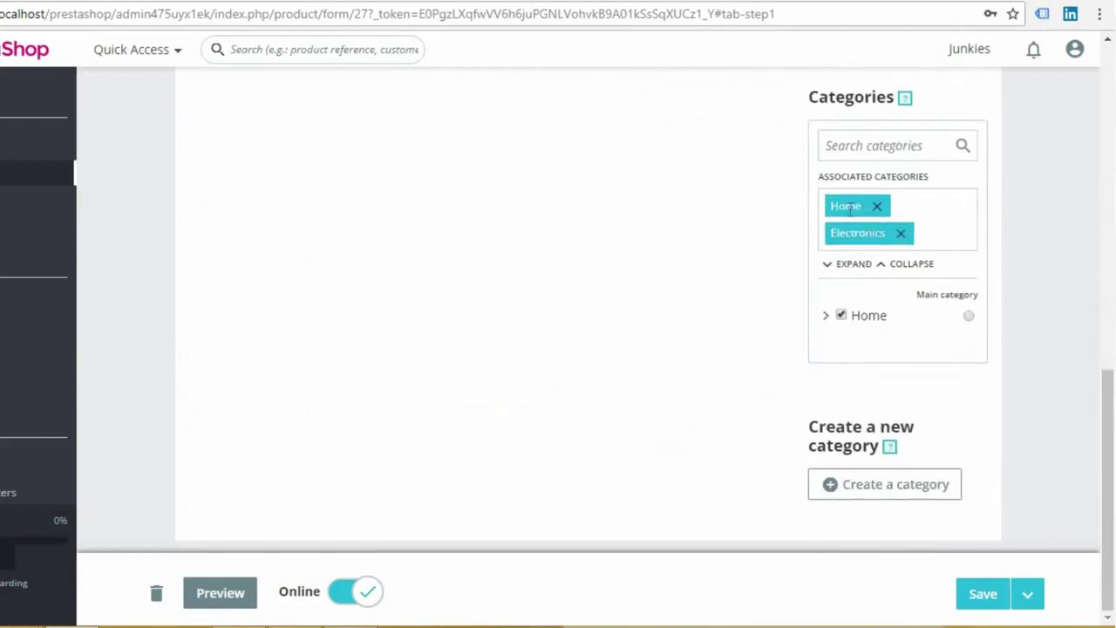
pyautogui.click(857, 275)
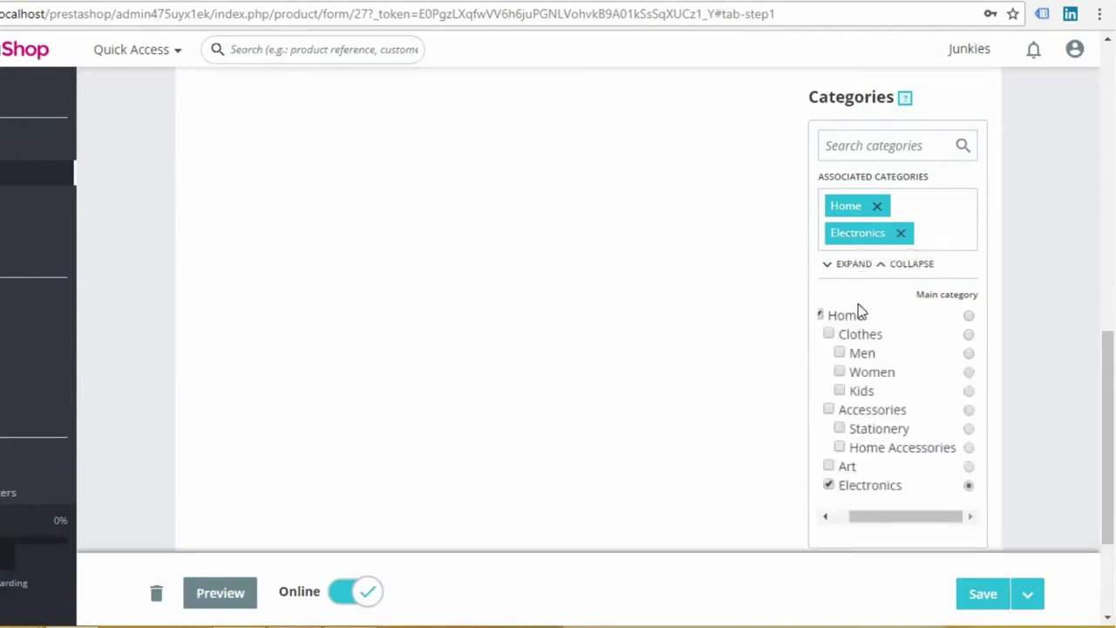
pyautogui.click(968, 486)
pyautogui.click(982, 595)
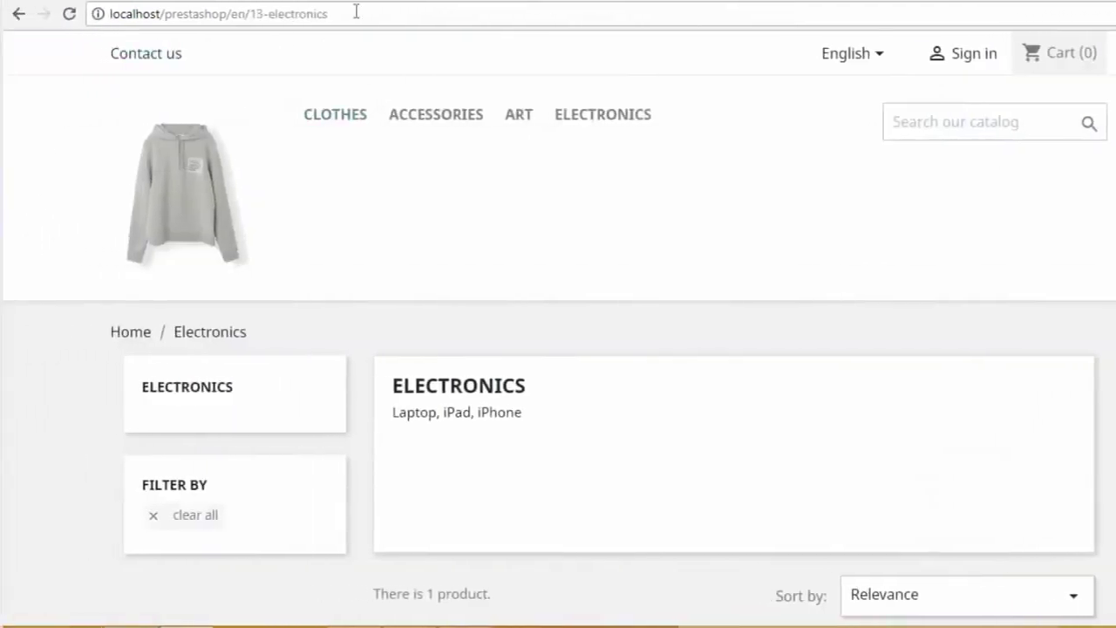
# Load the storefront home page at localhost/prestashop/en/
pyautogui.click(376, 15)
pyautogui.click(376, 14)
pyautogui.press('BackSpace')
pyautogui.press('BackSpace')
pyautogui.press('BackSpace')
pyautogui.press('BackSpace')
pyautogui.press('BackSpace')
pyautogui.press('BackSpace')
pyautogui.press('Return')
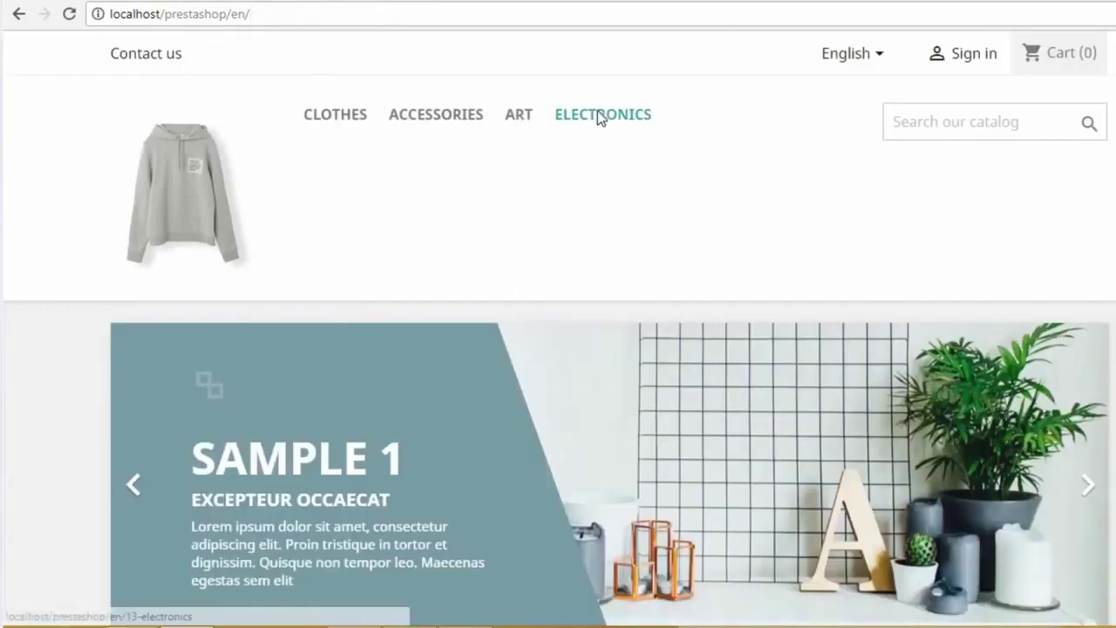
# Open the storefront Electronics category and scroll through its single-product listing
pyautogui.click(598, 116)
pyautogui.scroll(-1, 558, 348)
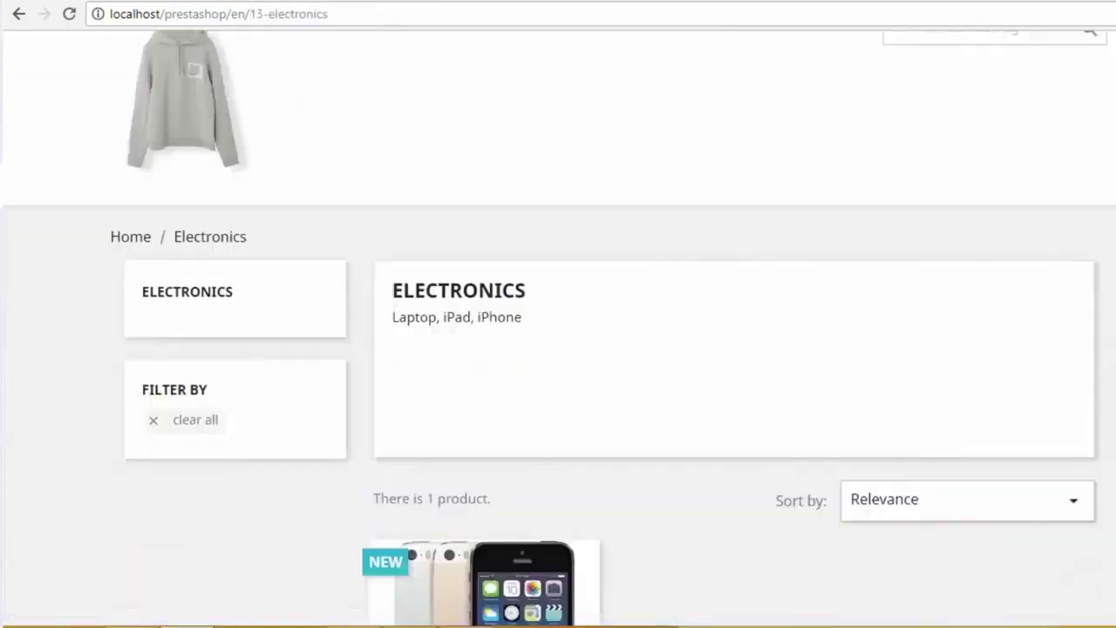
pyautogui.scroll(-2, 558, 349)
pyautogui.scroll(-3, 558, 349)
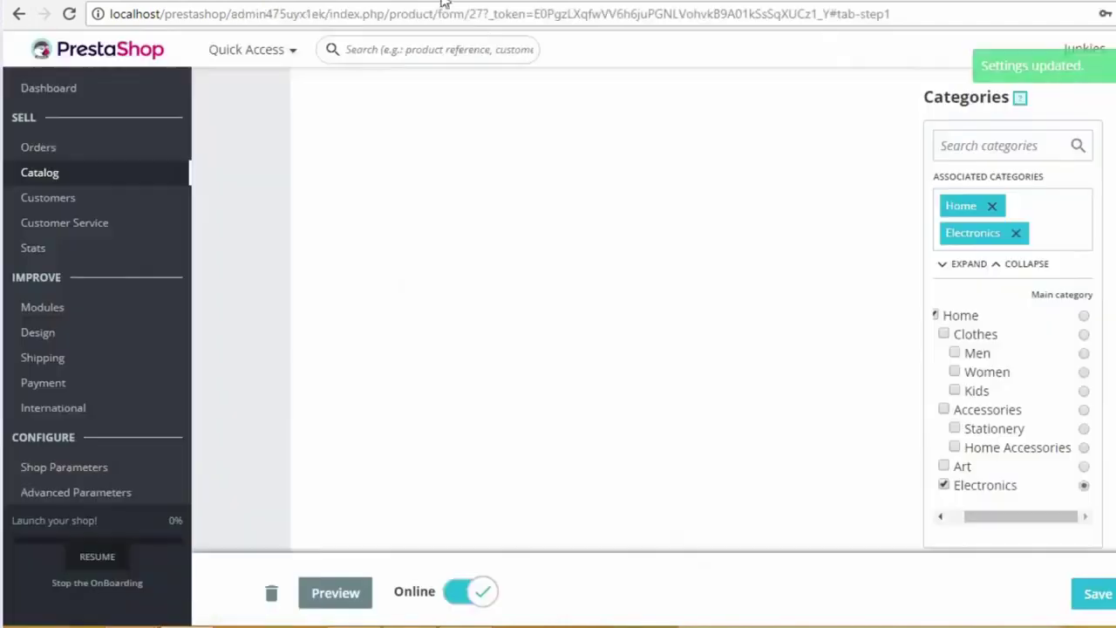
pyautogui.scroll(2, 805, 299)
pyautogui.scroll(5, 804, 304)
pyautogui.scroll(2, 805, 304)
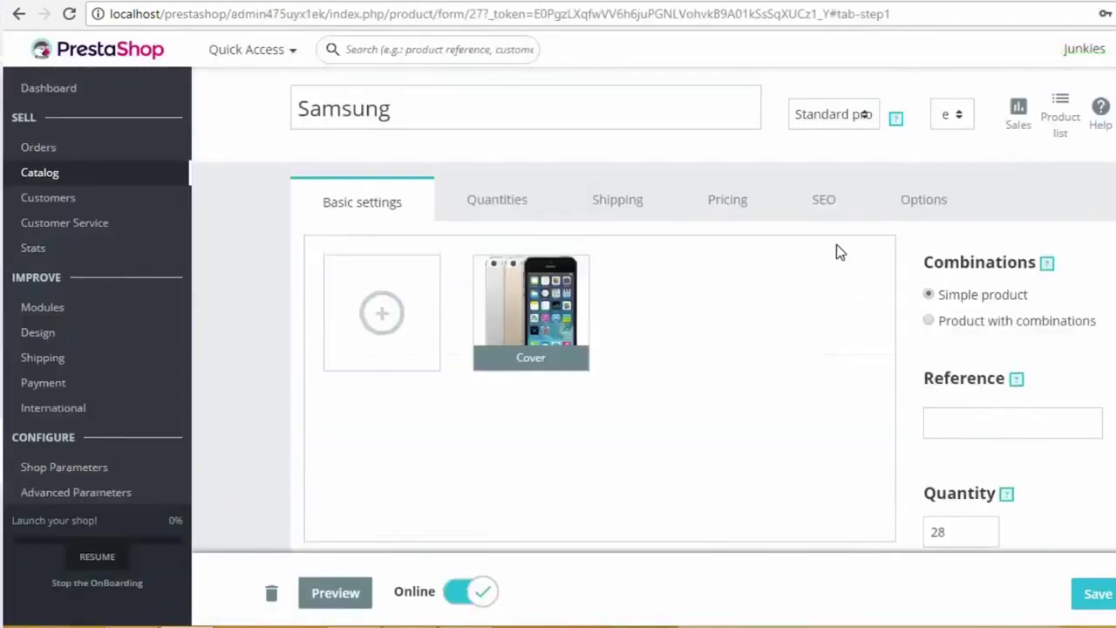
pyautogui.moveTo(39, 172)
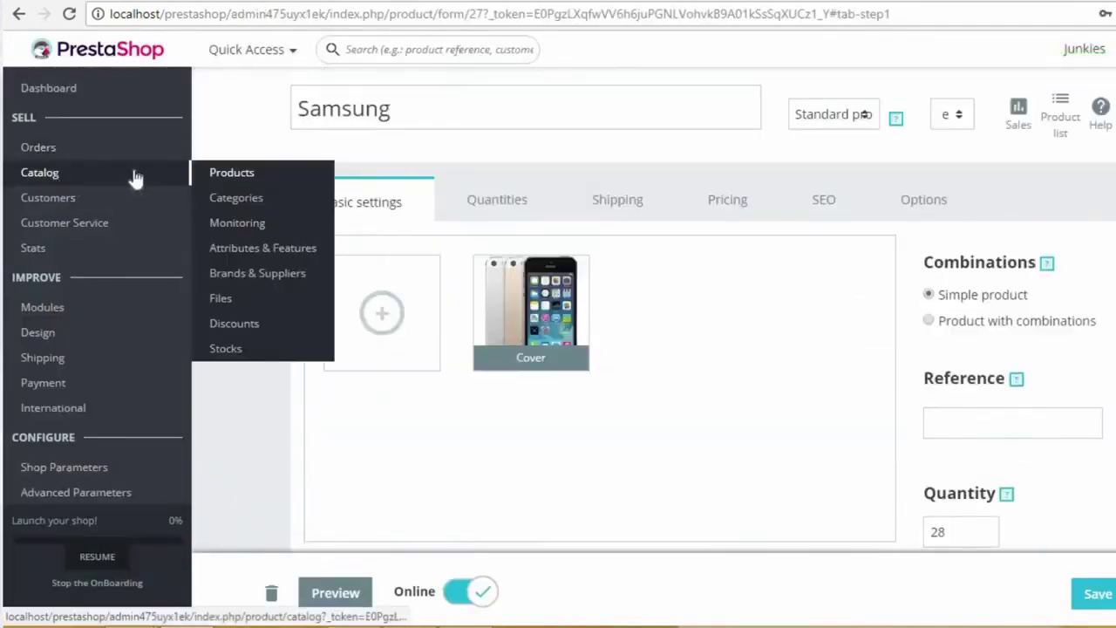
# Open Catalog > Products and keep the Status filter on Active
pyautogui.click(214, 174)
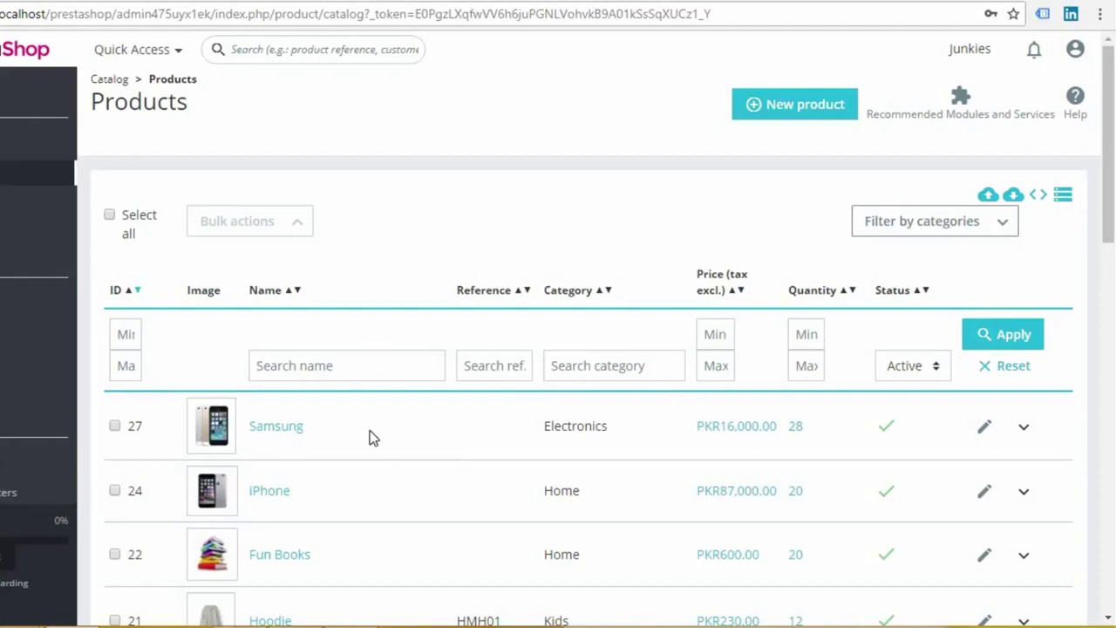
pyautogui.click(902, 377)
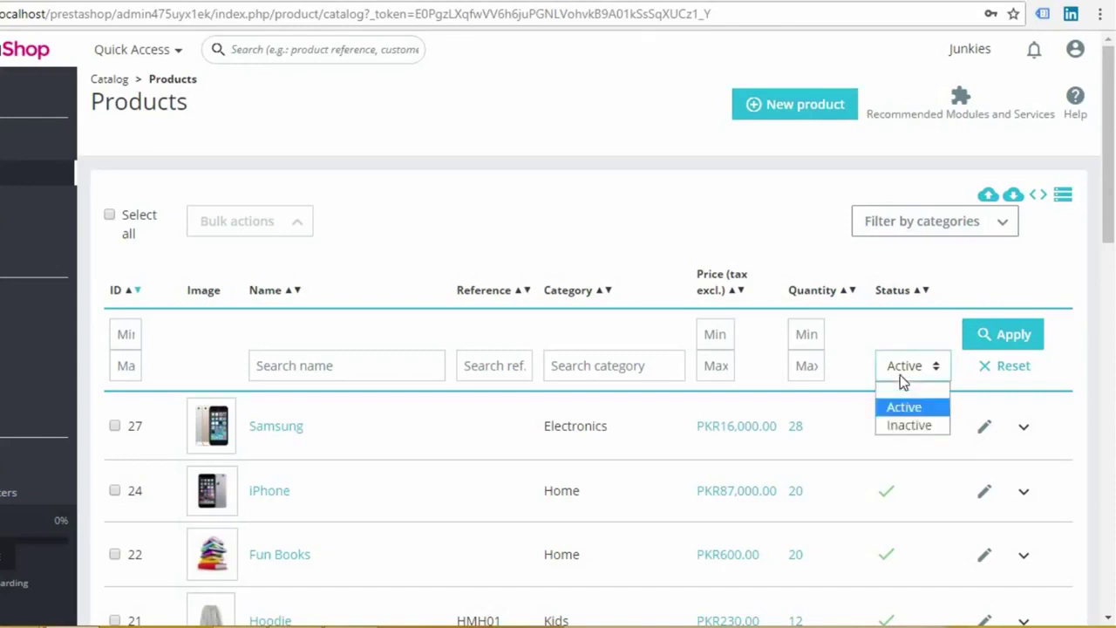
pyautogui.click(902, 408)
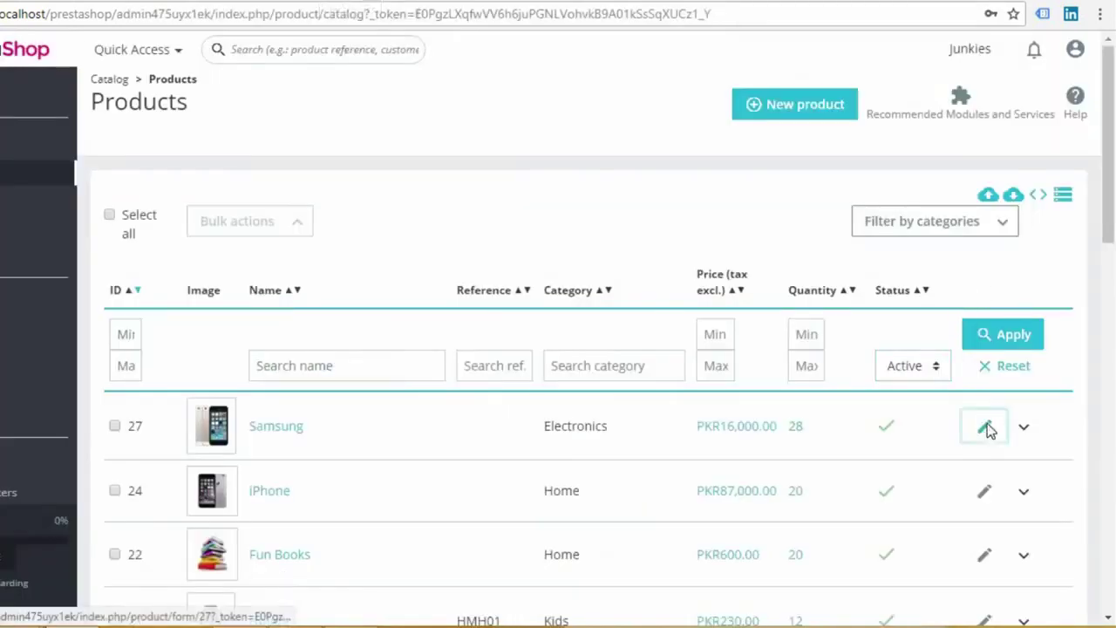
# Open Samsung, switch its main category from Electronics to Home, and save
pyautogui.click(986, 427)
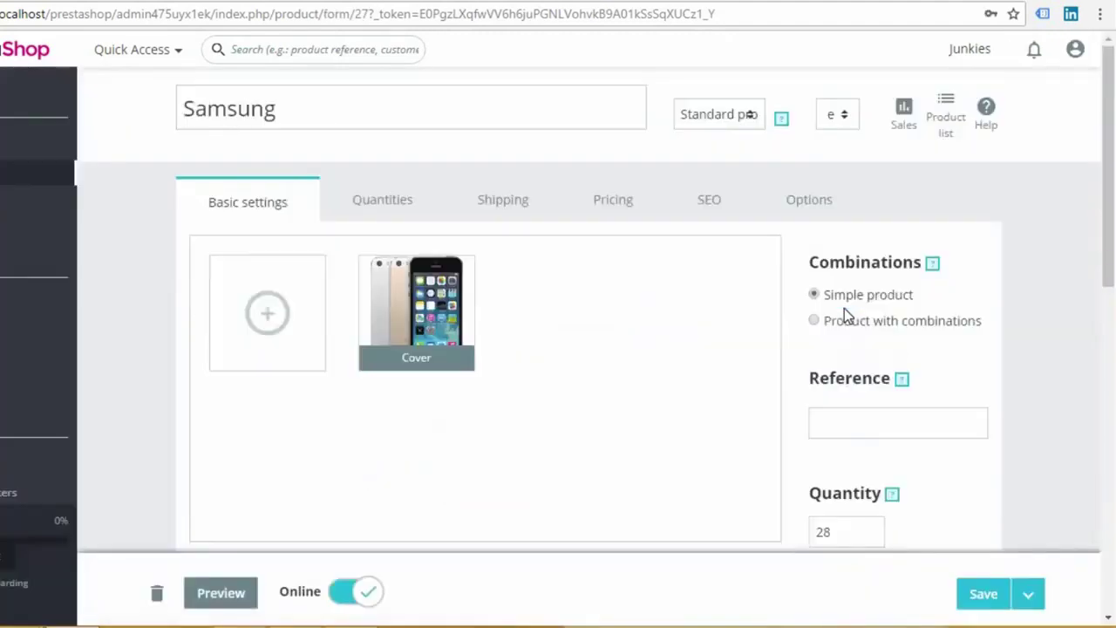
pyautogui.scroll(-2, 844, 308)
pyautogui.scroll(-3, 844, 307)
pyautogui.scroll(-2, 844, 313)
pyautogui.scroll(-1, 847, 307)
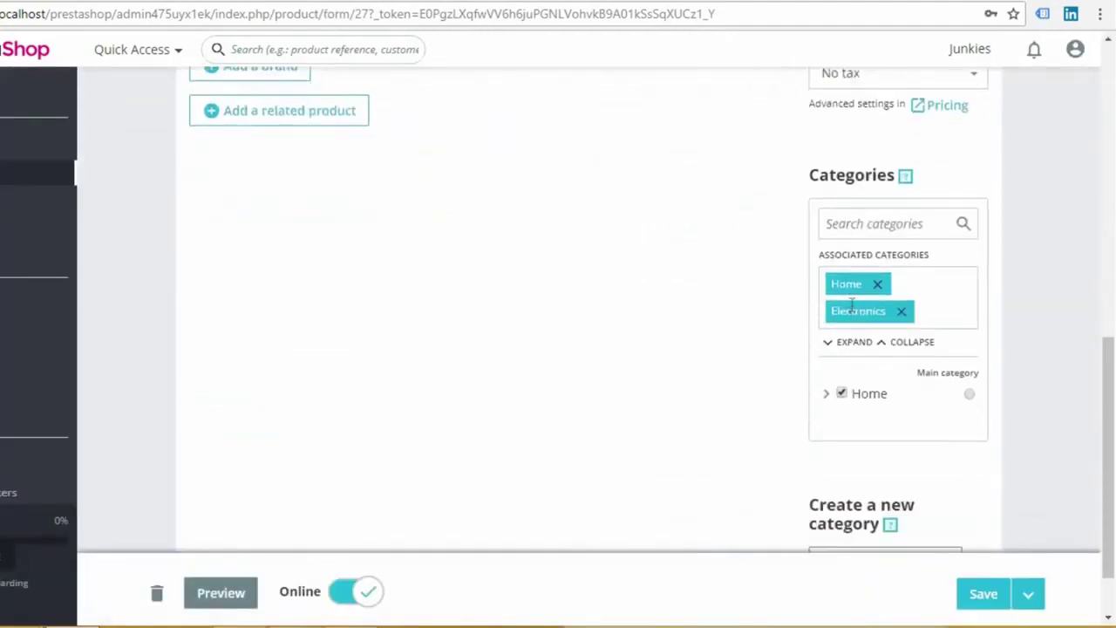
pyautogui.click(854, 343)
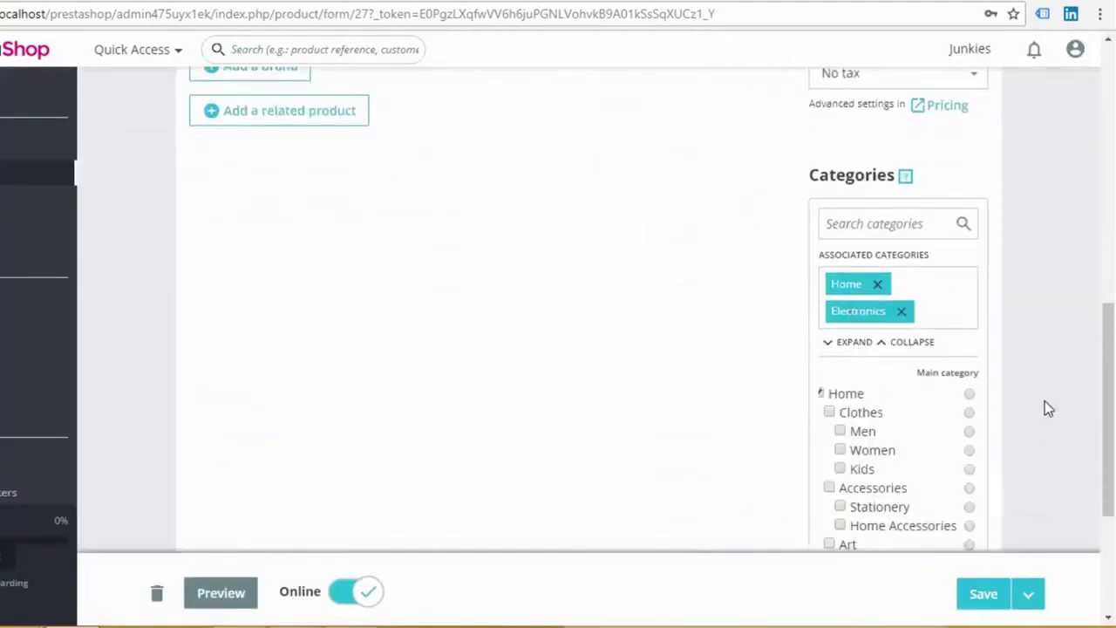
pyautogui.scroll(-1, 1044, 402)
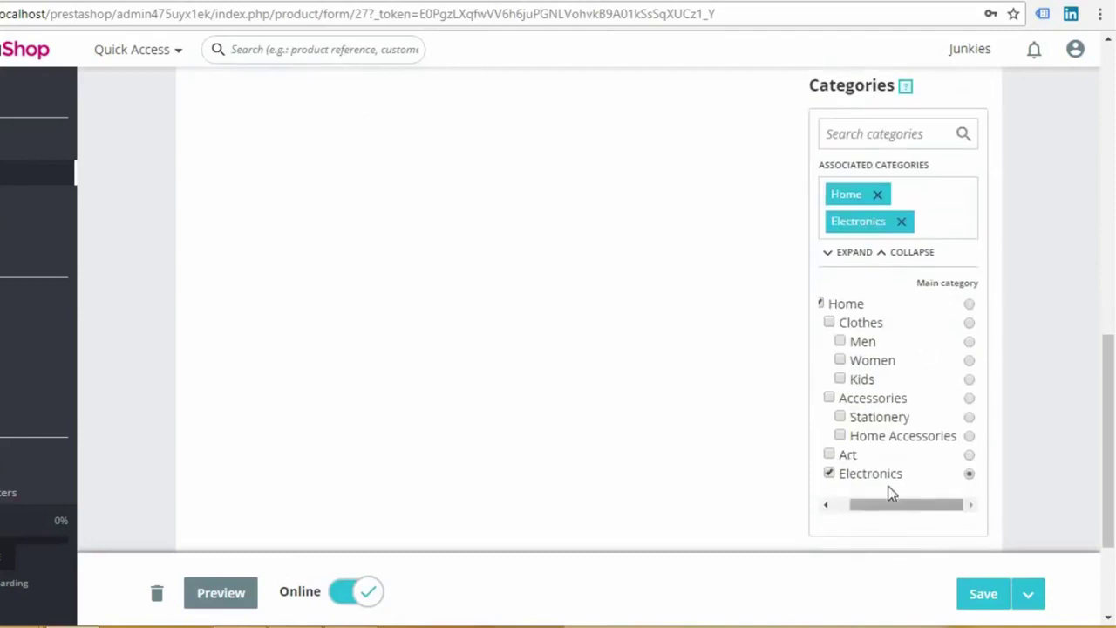
pyautogui.click(968, 473)
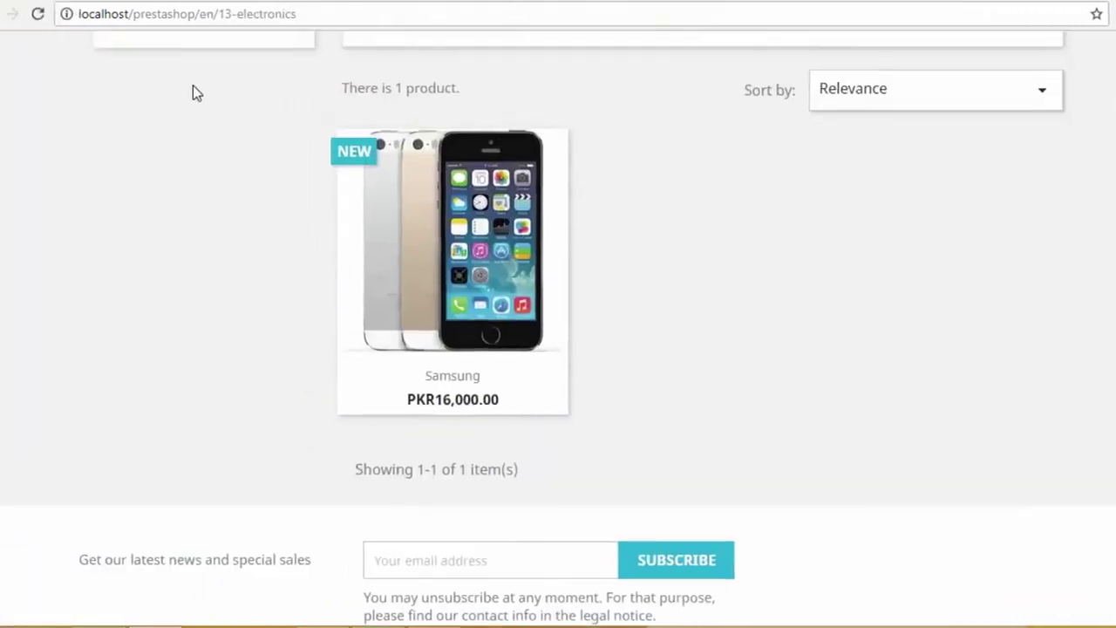
pyautogui.scroll(6, 192, 93)
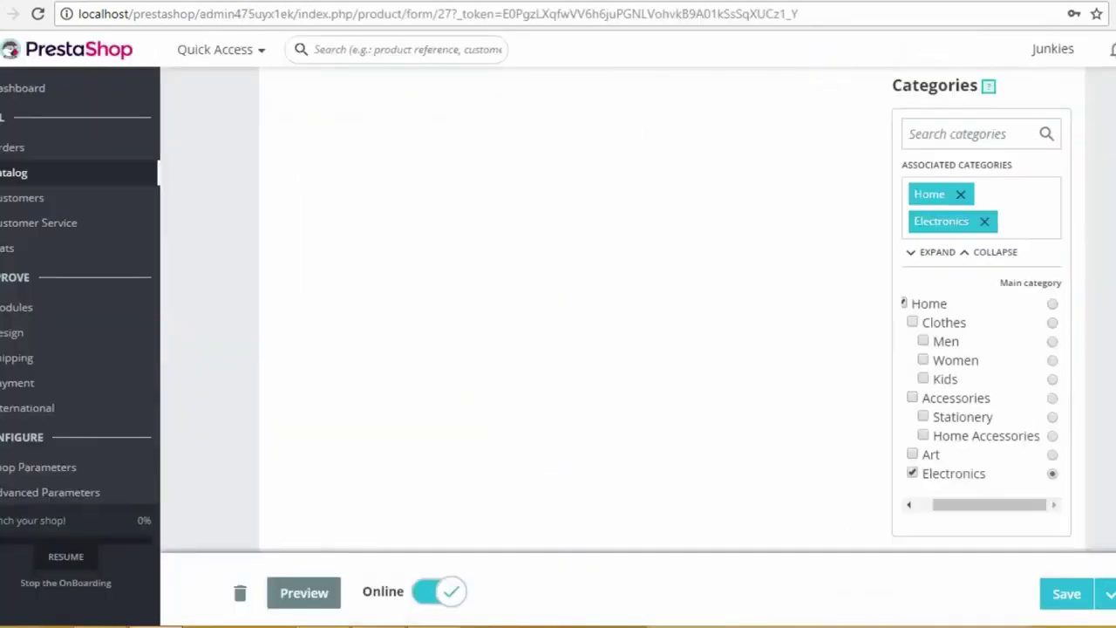
pyautogui.click(1052, 303)
pyautogui.click(1066, 600)
pyautogui.click(1043, 610)
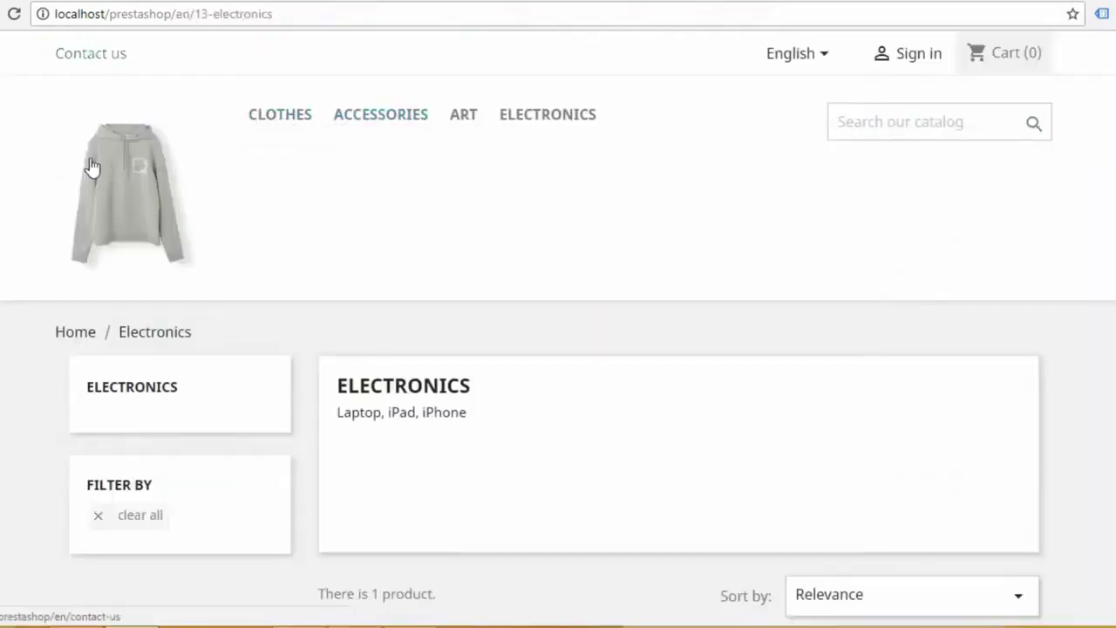
# Return to the shop home page and open the All products listing
pyautogui.click(114, 164)
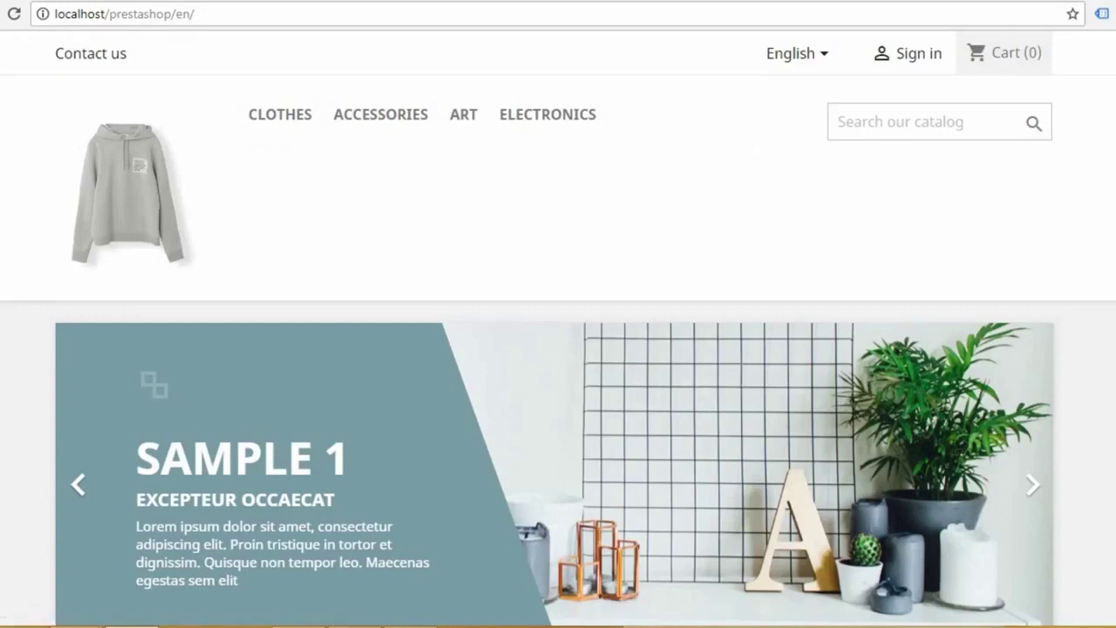
pyautogui.scroll(-5, 1043, 282)
pyautogui.scroll(-5, 1044, 281)
pyautogui.scroll(-1, 1044, 281)
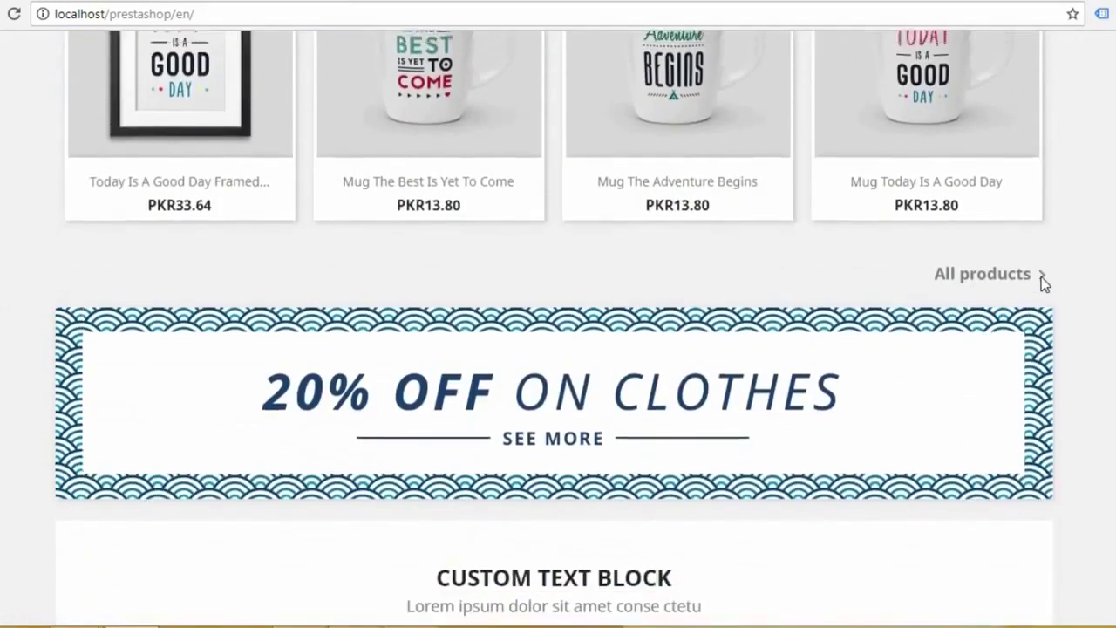
pyautogui.scroll(10, 1044, 282)
pyautogui.scroll(-5, 374, 246)
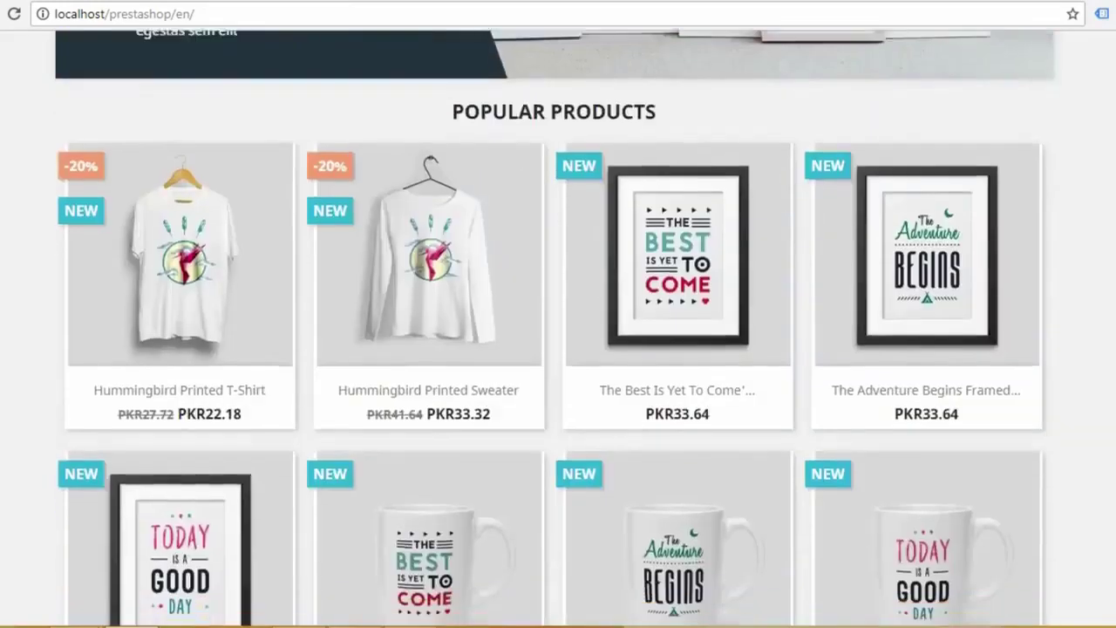
pyautogui.scroll(-5, 898, 266)
pyautogui.click(946, 264)
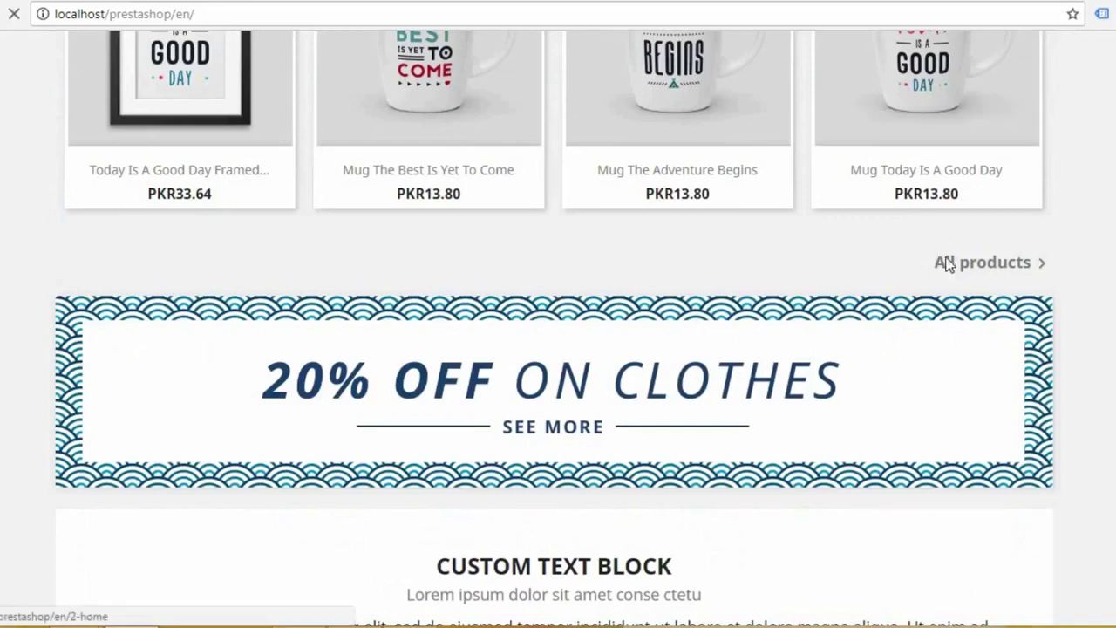
pyautogui.scroll(-5, 945, 262)
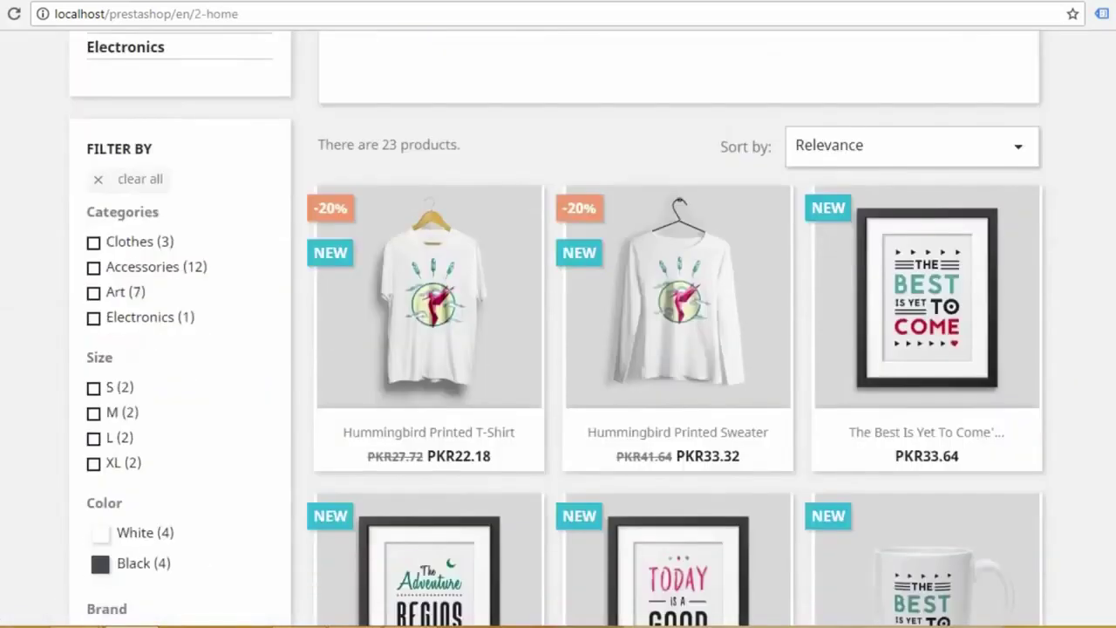
pyautogui.scroll(-7, 1054, 251)
pyautogui.scroll(-7, 1054, 251)
pyautogui.scroll(-2, 1054, 251)
pyautogui.scroll(2, 1054, 251)
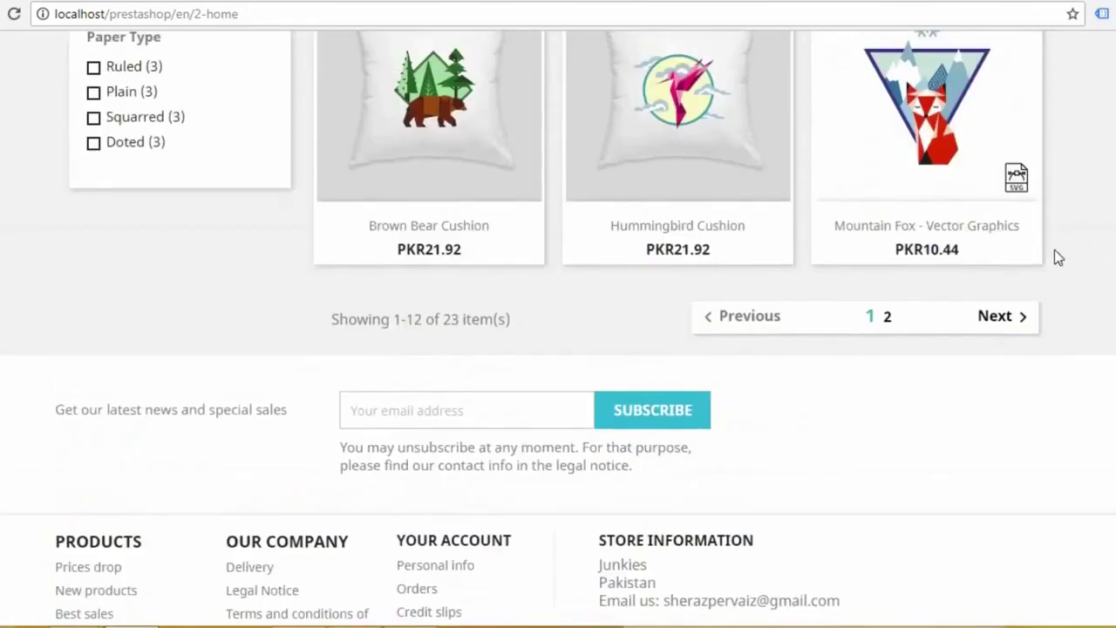
# Go to page 2 of all products, where Samsung appears at PKR16,000.00
pyautogui.click(994, 316)
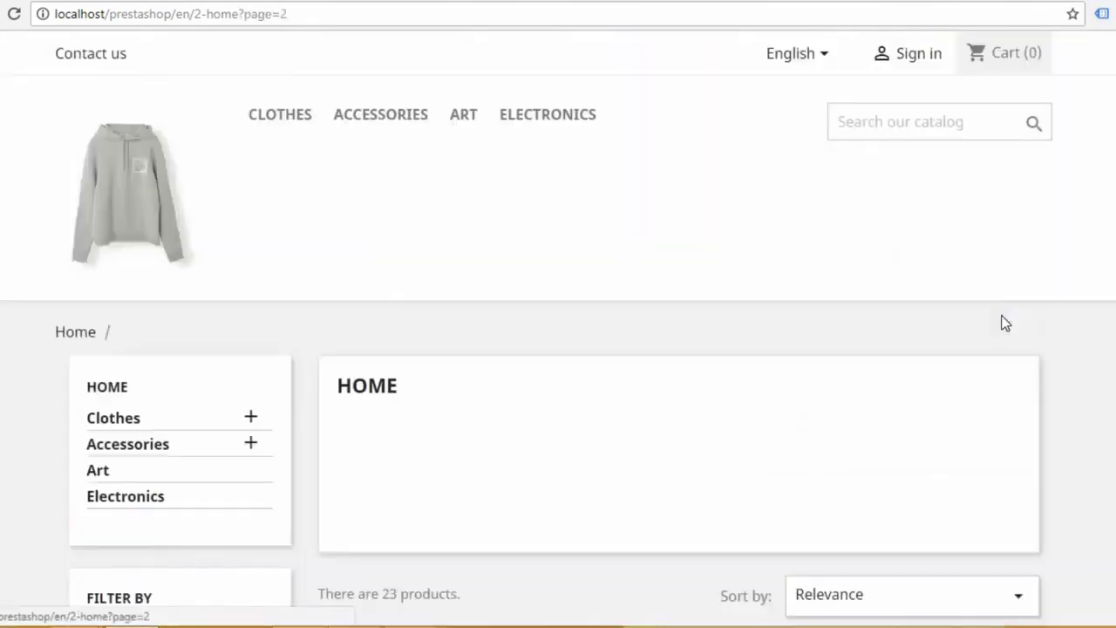
pyautogui.scroll(-4, 1055, 291)
pyautogui.scroll(-5, 1056, 290)
pyautogui.scroll(-5, 1056, 293)
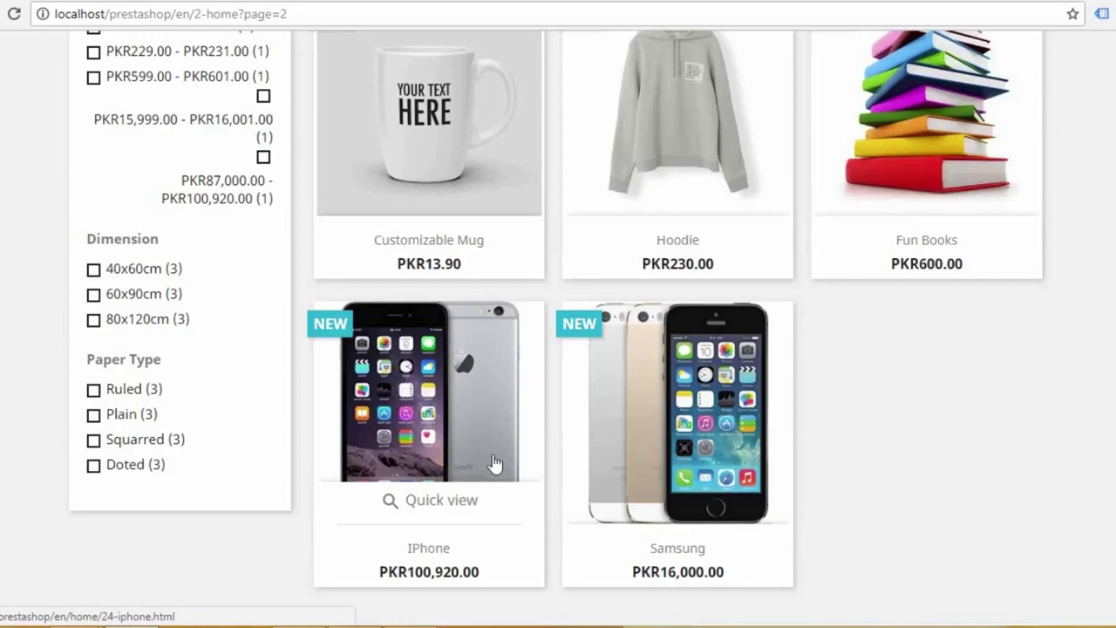
pyautogui.moveTo(677, 392)
pyautogui.scroll(10, 591, 450)
pyautogui.scroll(10, 560, 244)
# Open the Electronics category, where Samsung is the only product listed
pyautogui.click(532, 120)
pyautogui.scroll(-2, 1067, 321)
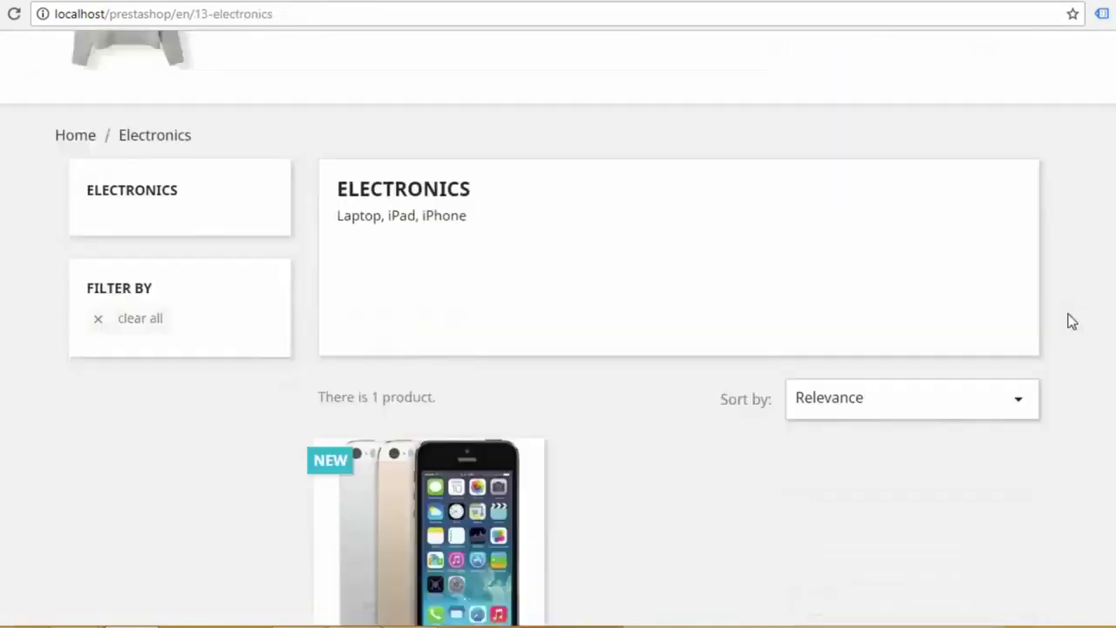
pyautogui.scroll(-4, 1071, 321)
pyautogui.scroll(-3, 1071, 321)
pyautogui.scroll(1, 1071, 321)
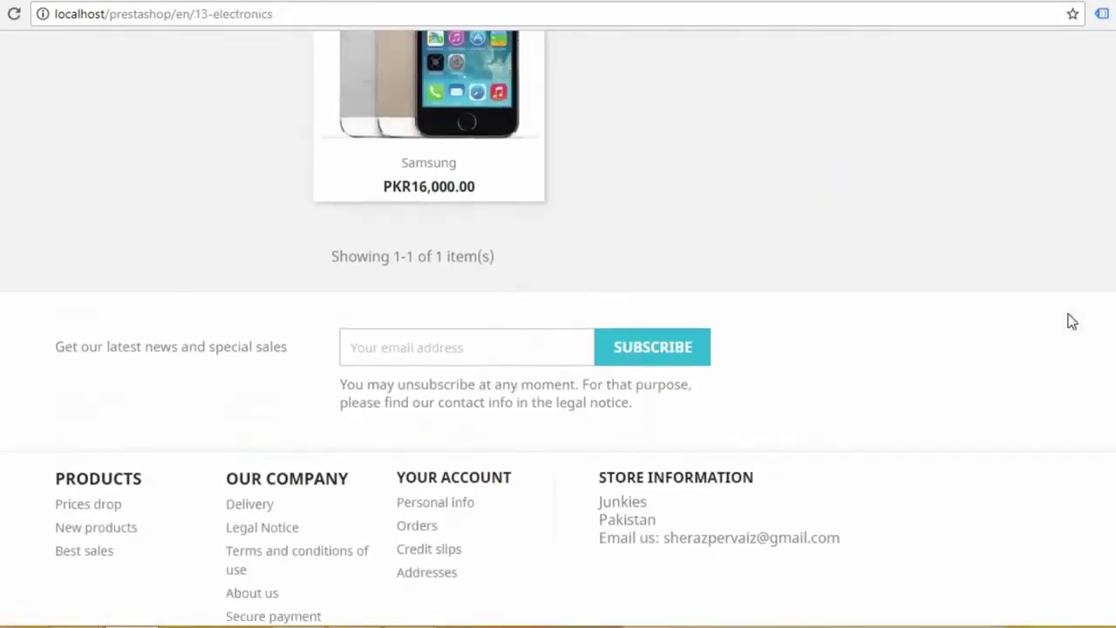